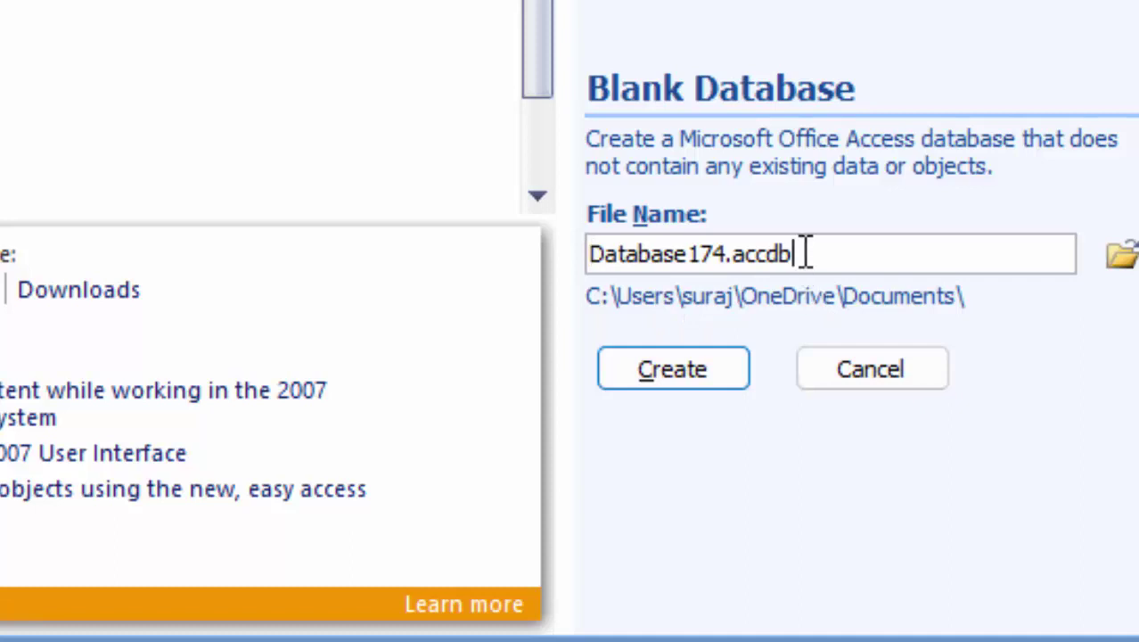
Select the .accdb extension in the proposed file name Database174.accdb
{"action": "left_click_drag", "start_coordinate": [793, 254], "coordinate": [732, 254]}
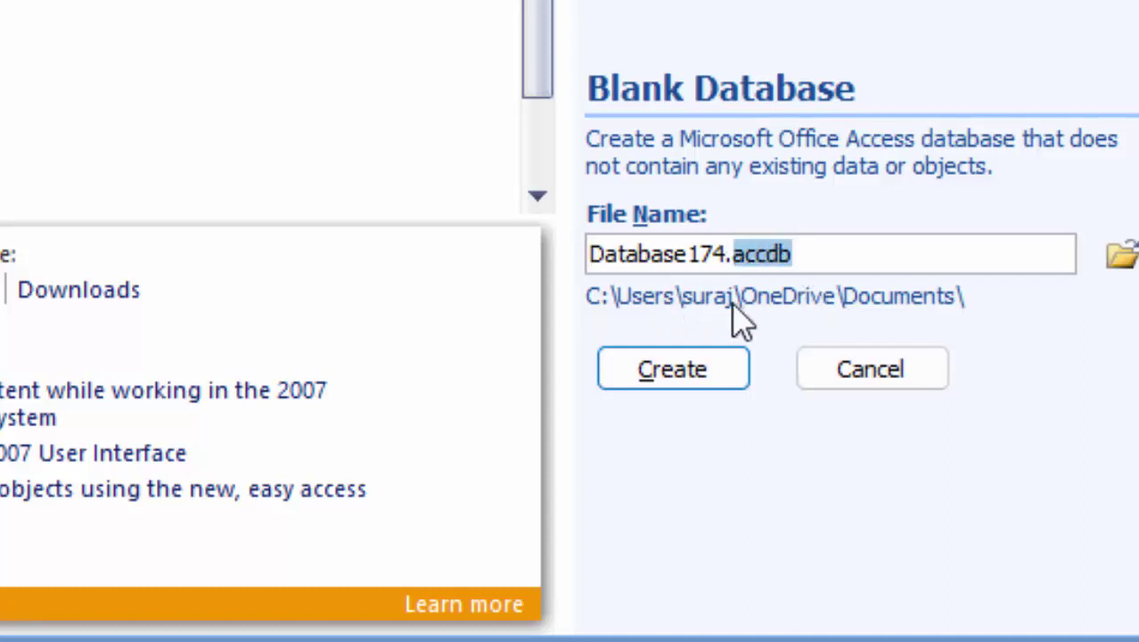
Create the blank database, switch Table1 to Design View and save it as Gst
{"action": "left_click", "coordinate": [675, 365]}
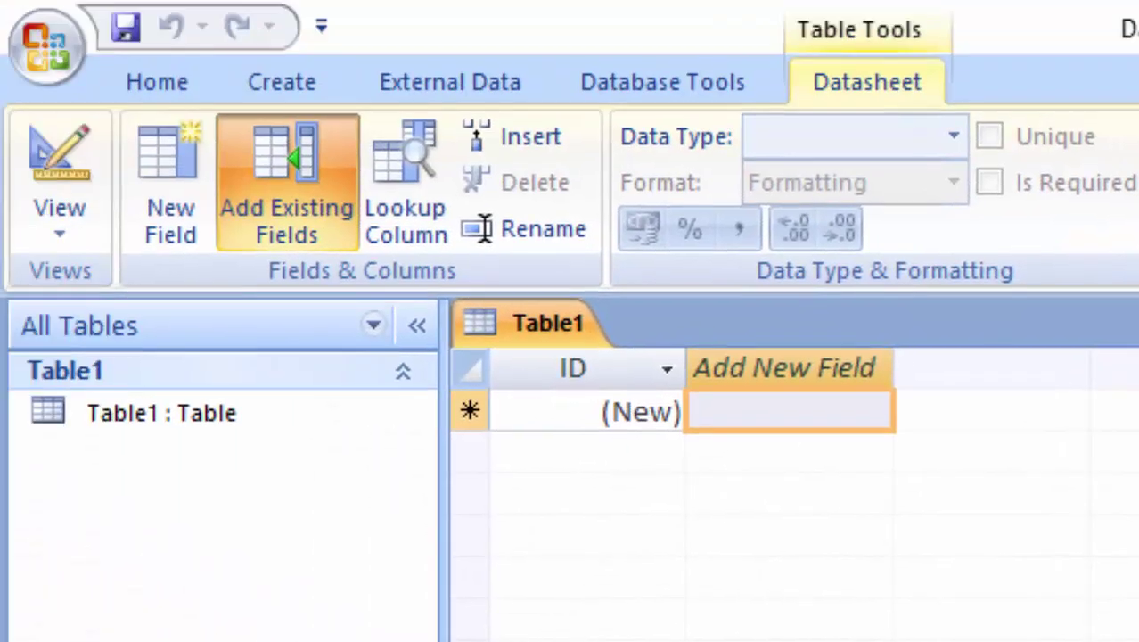
{"action": "left_click", "coordinate": [57, 230]}
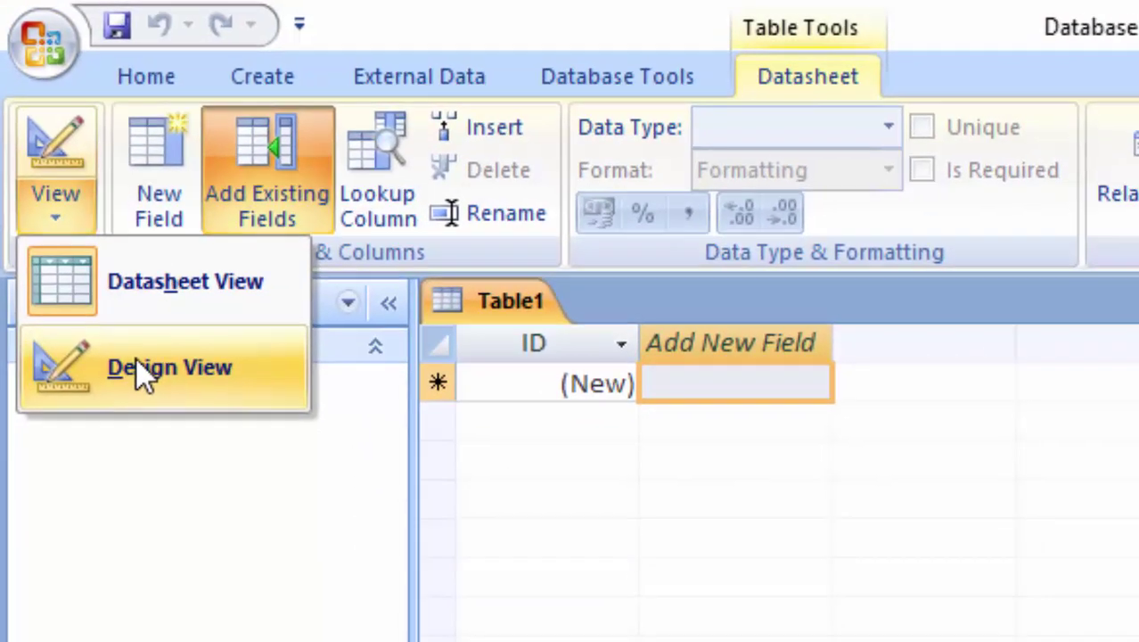
{"action": "left_click", "coordinate": [138, 365]}
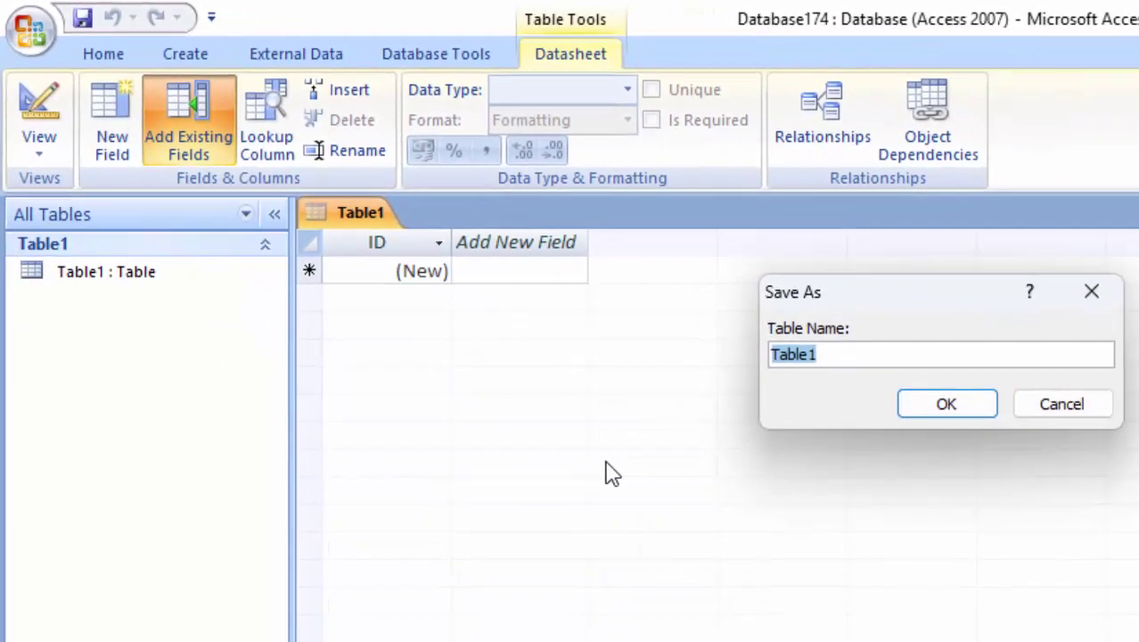
{"action": "key", "text": "BackSpace"}
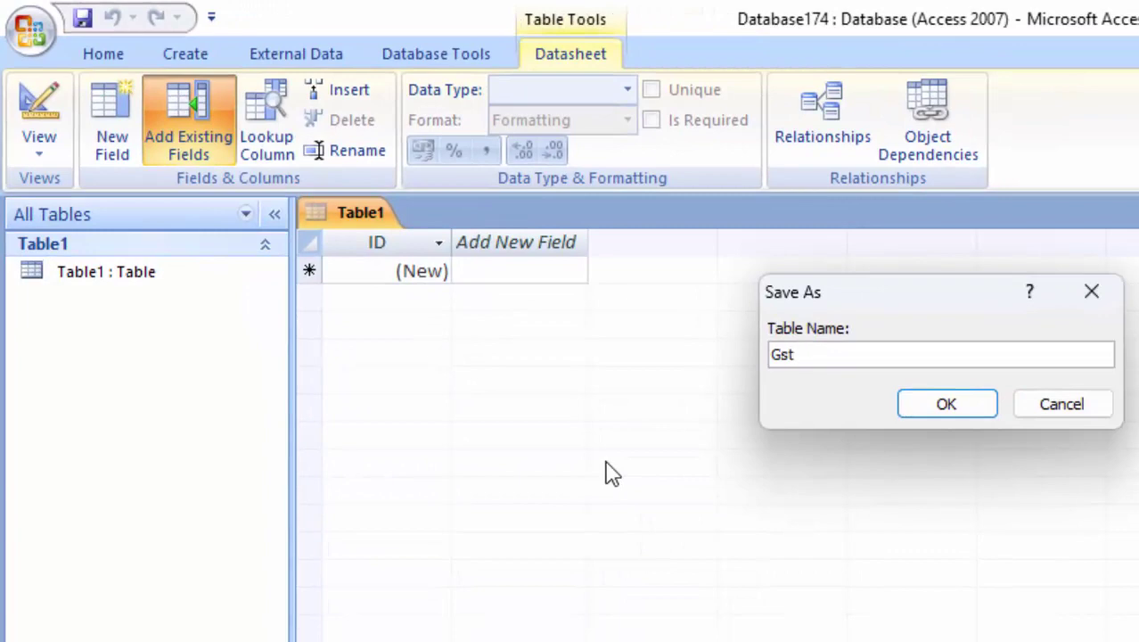
{"action": "key", "text": "Return"}
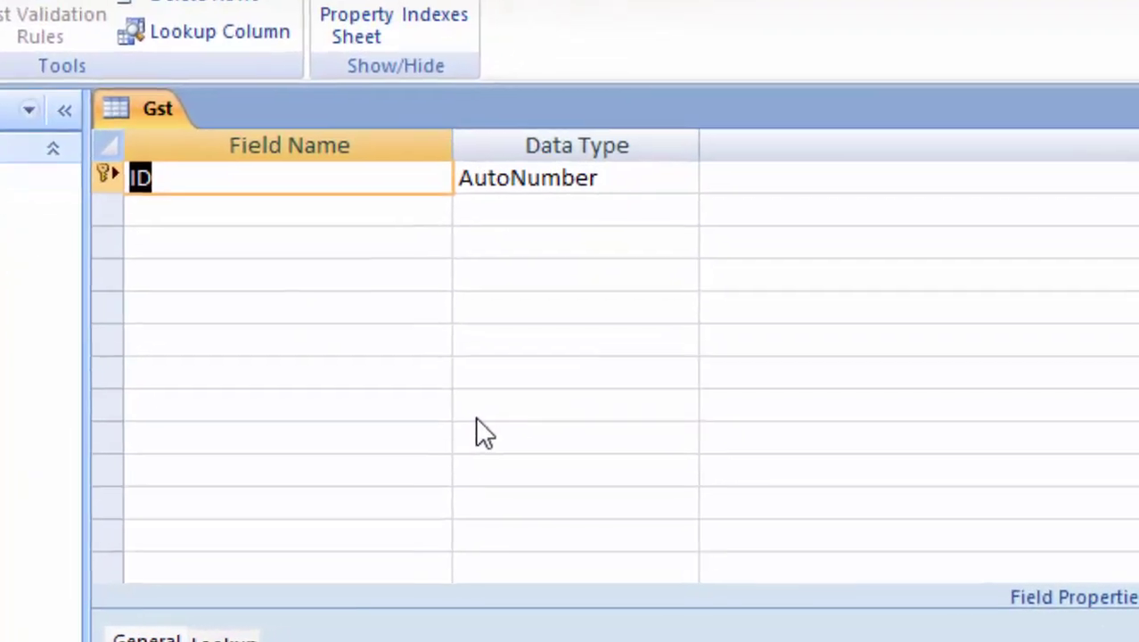
Add a 'Name of Product' field, keeping its data type as Text
{"action": "key", "text": "Tab"}
{"action": "key", "text": "Tab"}
{"action": "key", "text": "Tab"}
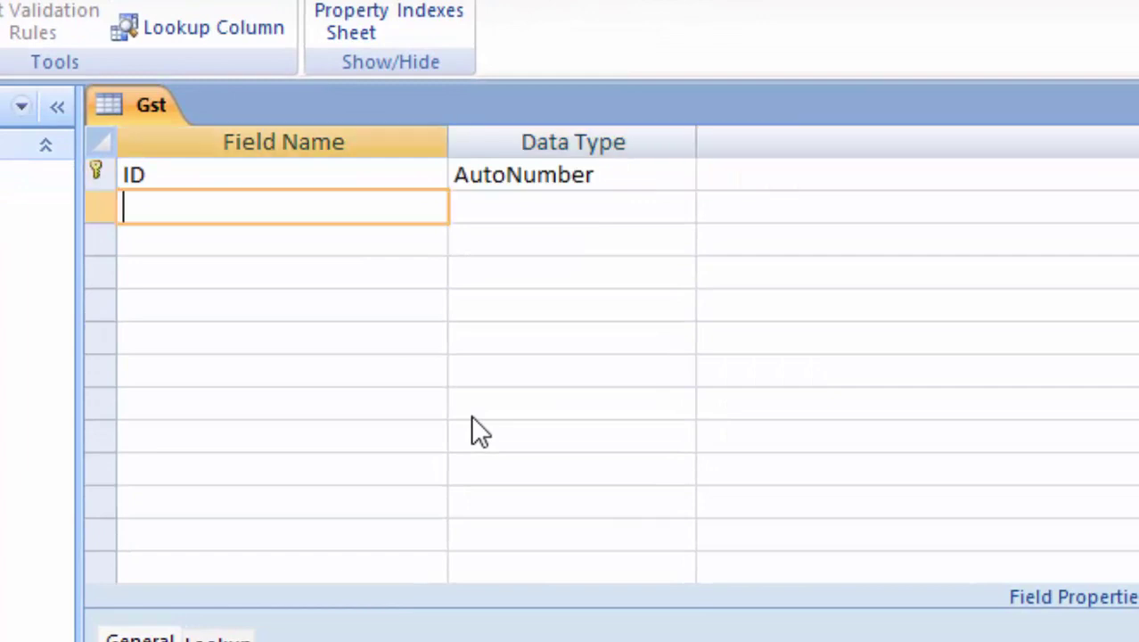
{"action": "type", "text": "Na"}
{"action": "type", "text": "me of Pr"}
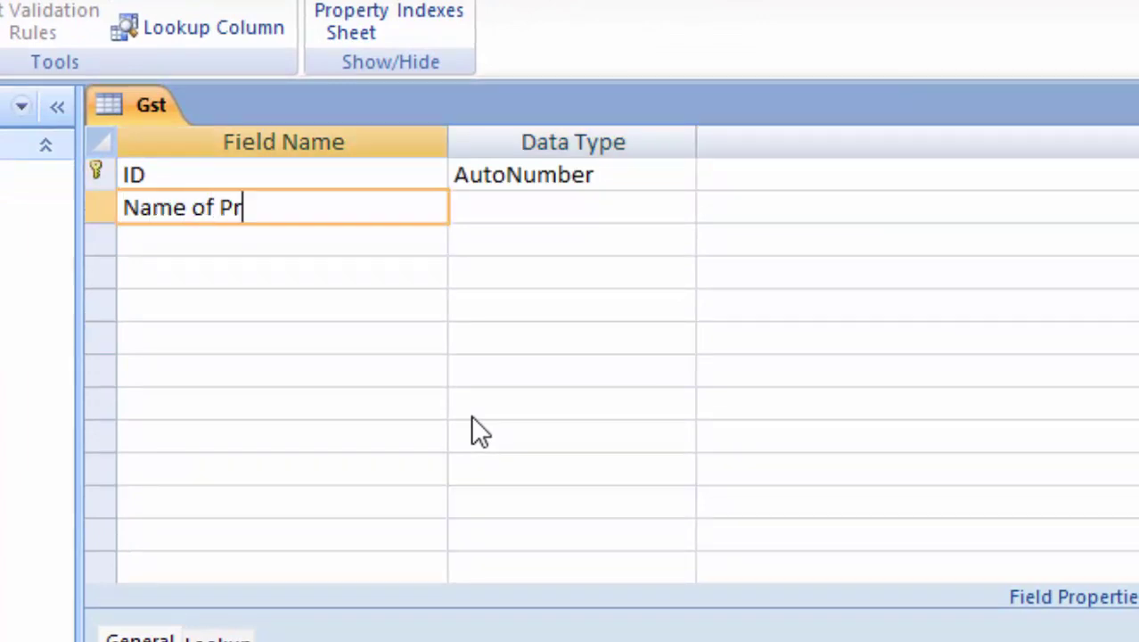
{"action": "type", "text": "oduct"}
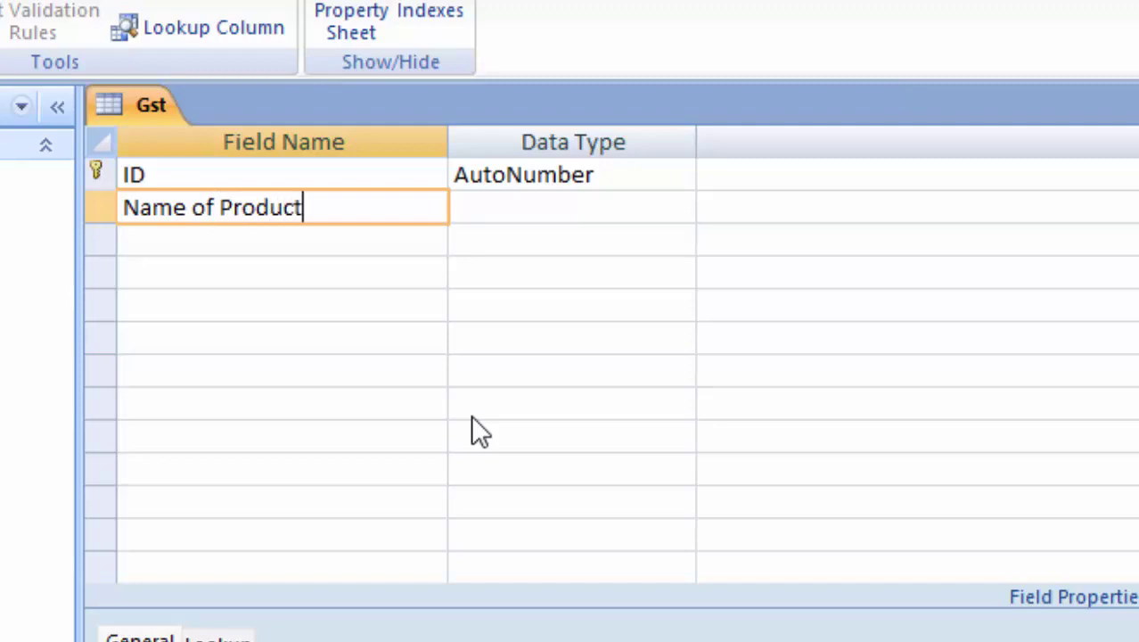
{"action": "left_click", "coordinate": [577, 206]}
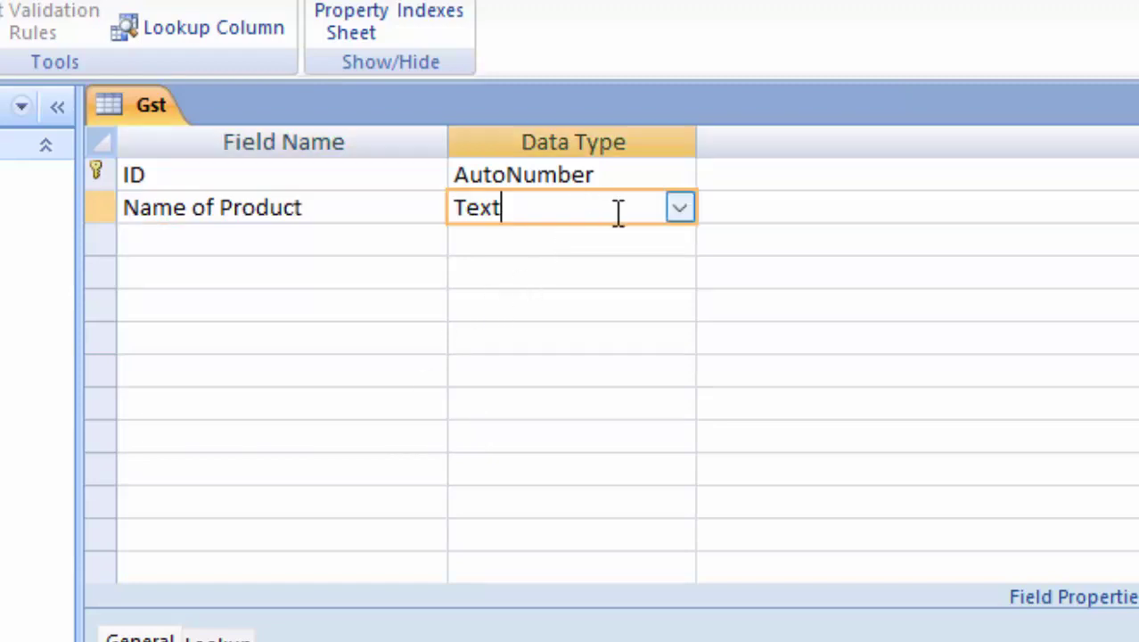
{"action": "left_click", "coordinate": [675, 210]}
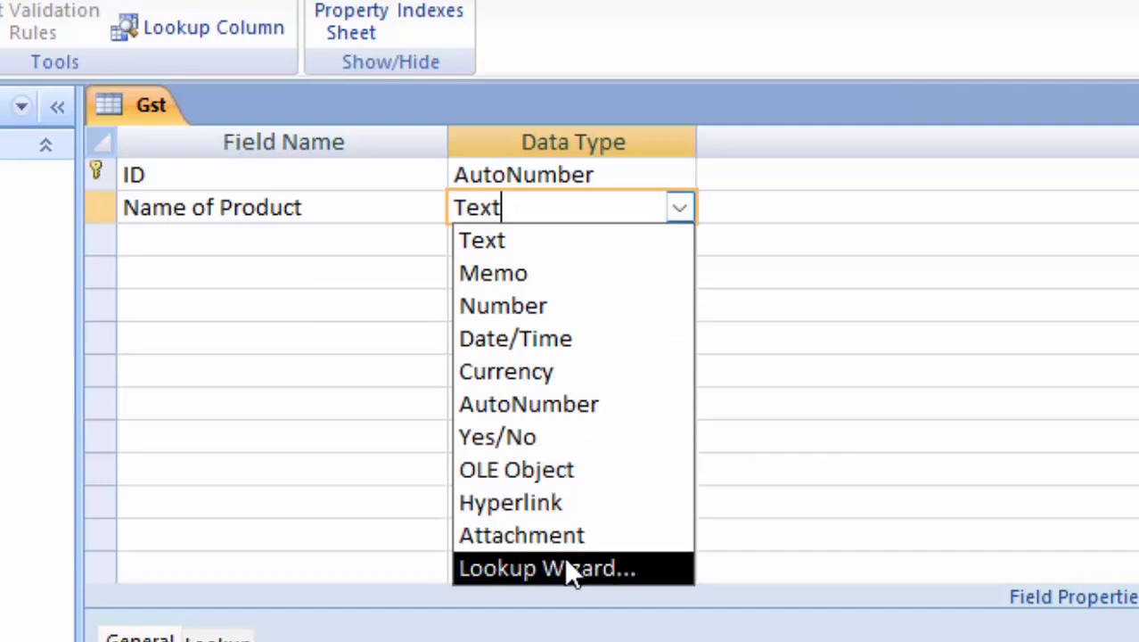
{"action": "left_click", "coordinate": [484, 247]}
Add a 'Price' field with the Currency data type
{"action": "left_click", "coordinate": [245, 241]}
{"action": "type", "text": "P"}
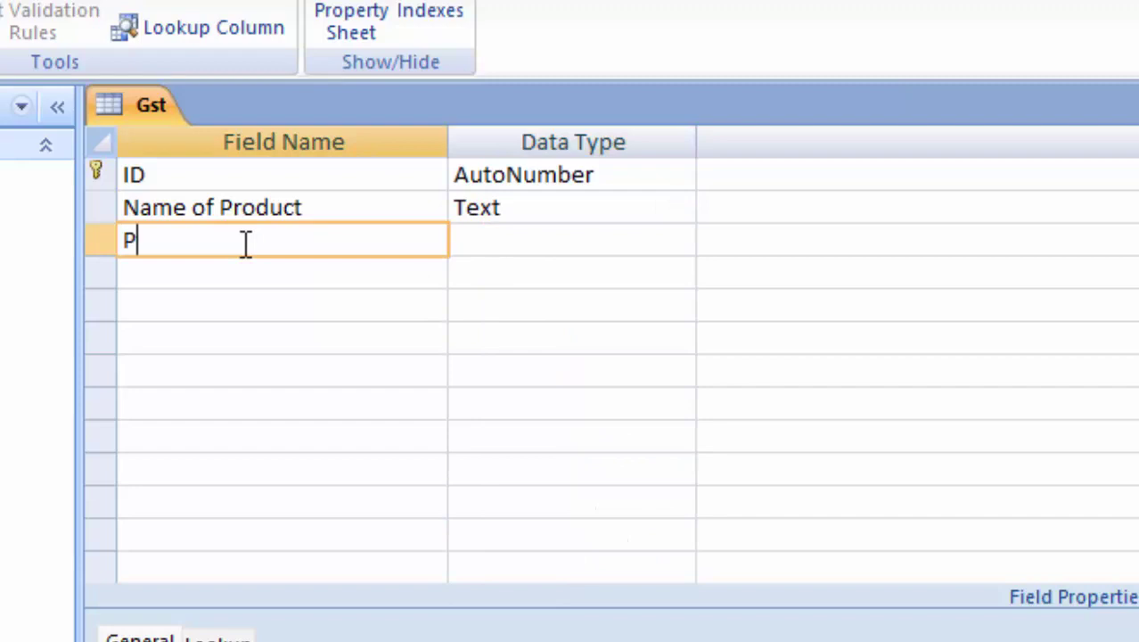
{"action": "type", "text": "rice"}
{"action": "left_click", "coordinate": [477, 250]}
{"action": "left_click", "coordinate": [670, 248]}
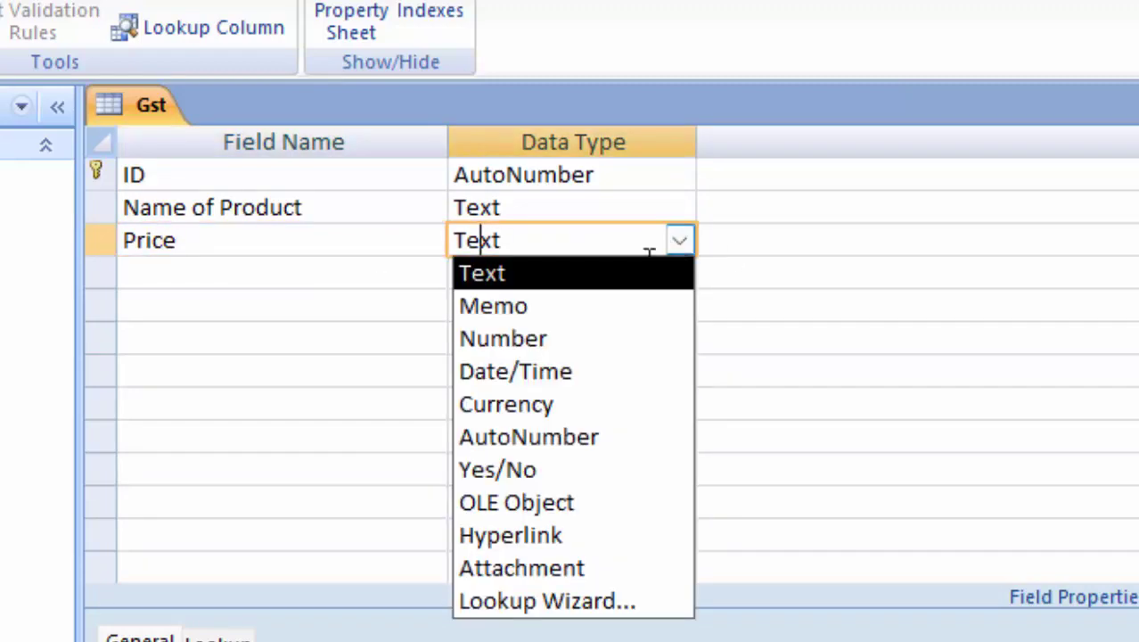
{"action": "left_click", "coordinate": [574, 409]}
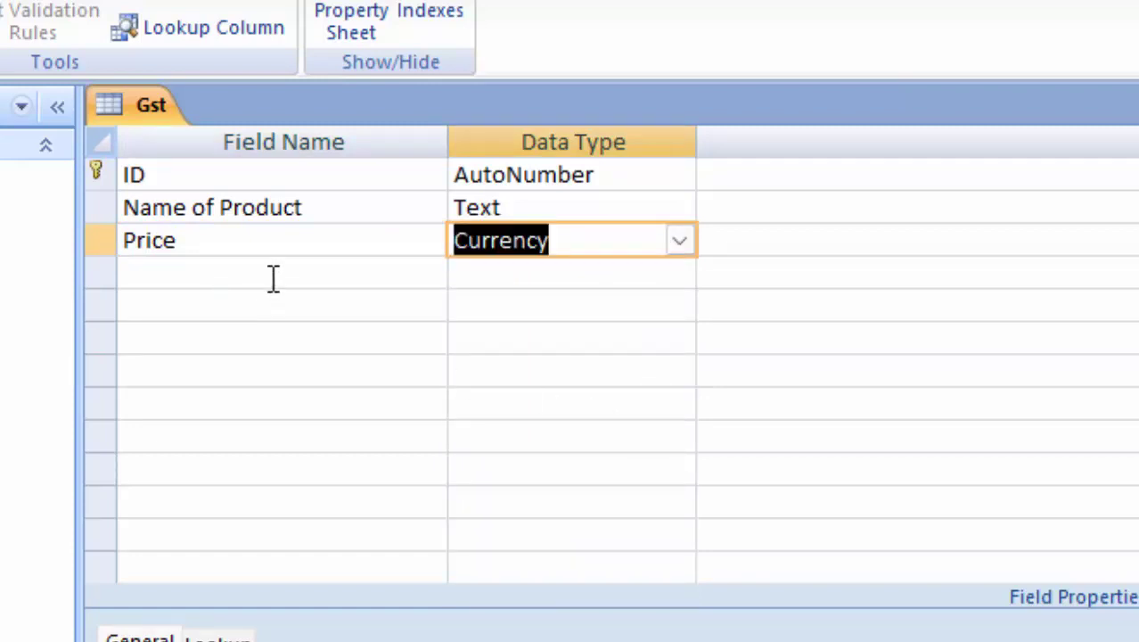
{"action": "left_click", "coordinate": [273, 278]}
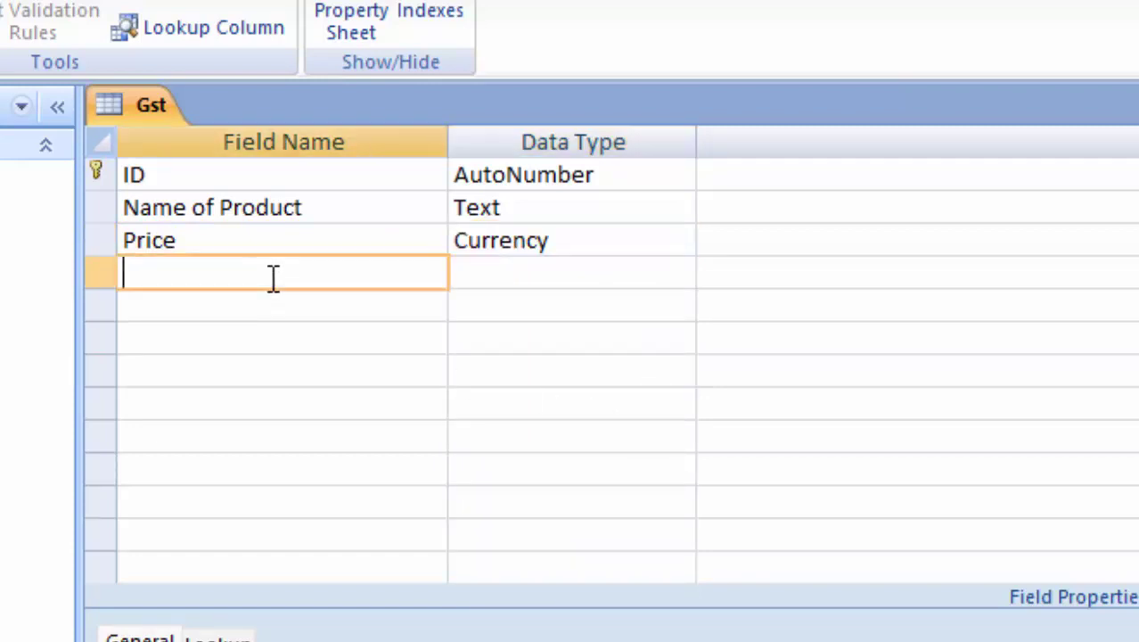
Add a 'Unit' field as Number with field size Double
{"action": "type", "text": "Unit"}
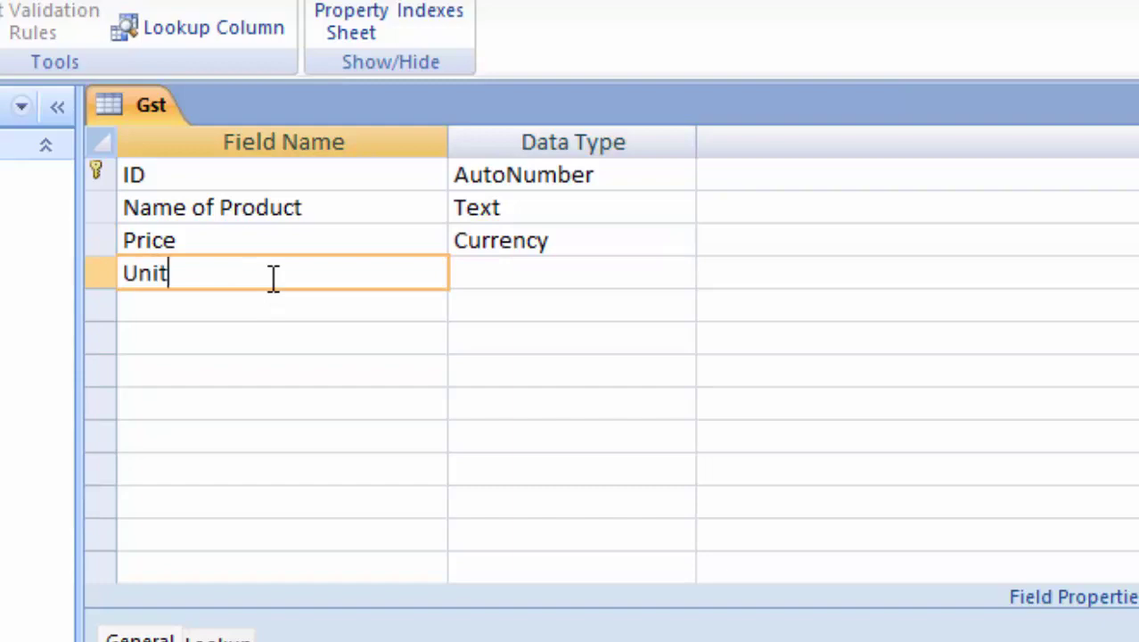
{"action": "left_click", "coordinate": [493, 262]}
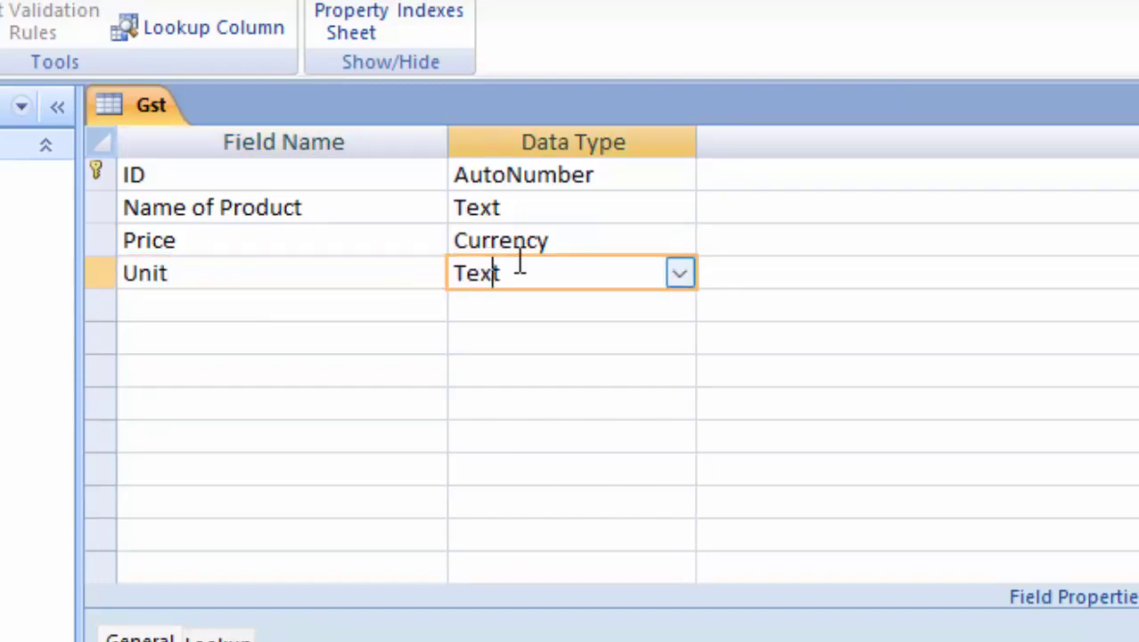
{"action": "left_click", "coordinate": [679, 272]}
{"action": "left_click", "coordinate": [562, 373]}
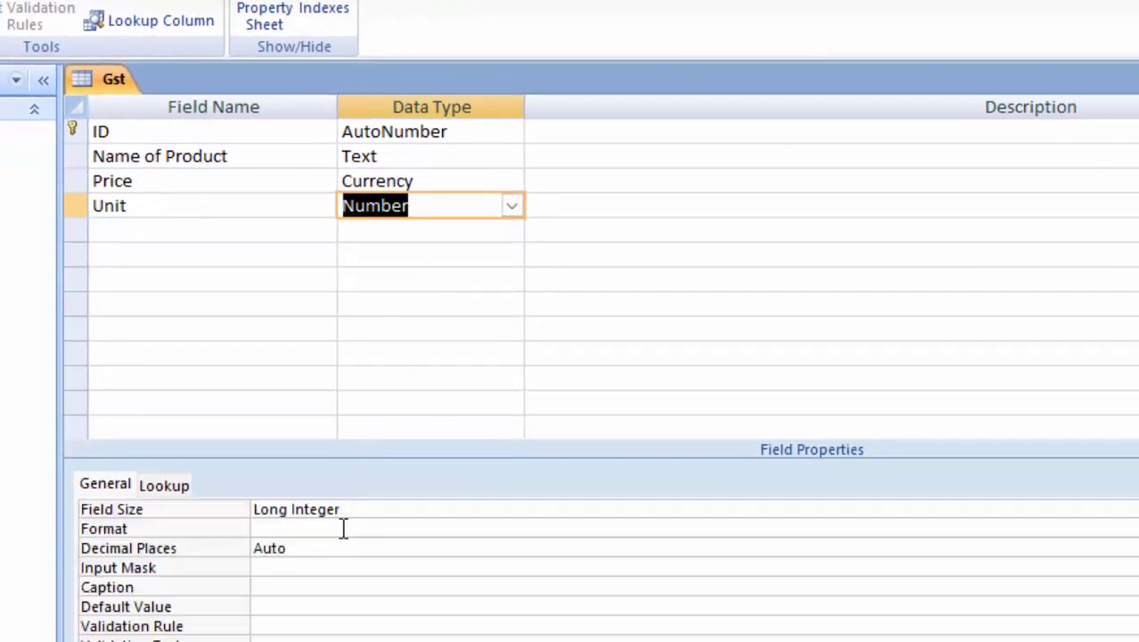
{"action": "left_click", "coordinate": [399, 514]}
{"action": "key", "text": "shift+Home"}
{"action": "key", "text": "BackSpace"}
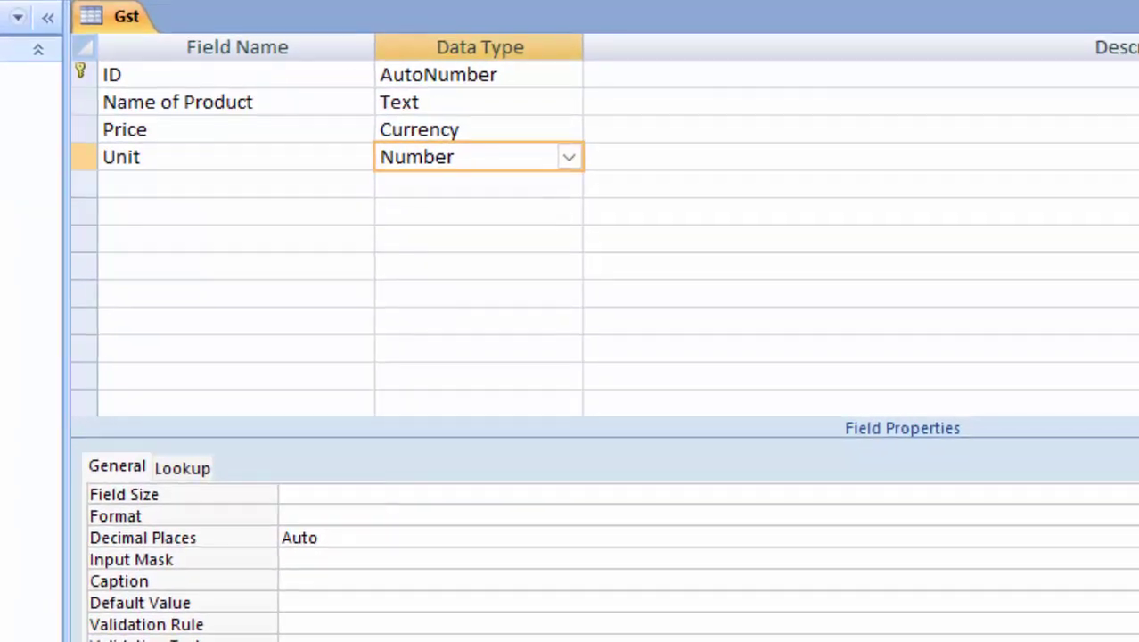
{"action": "type", "text": "double"}
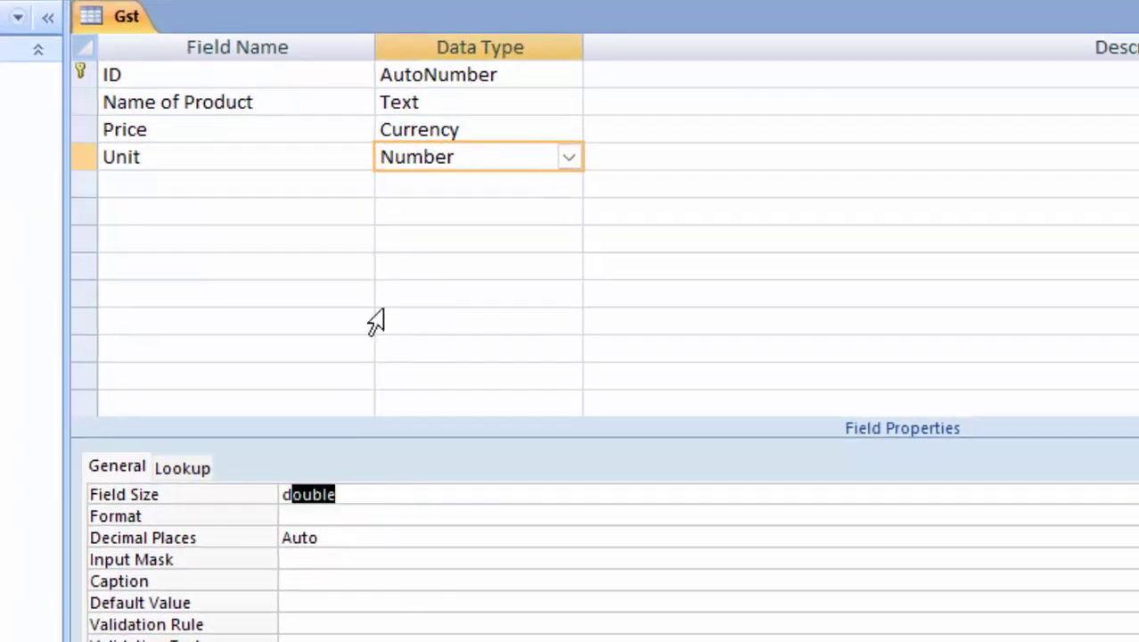
Add a 'Total' field with the Number data type
{"action": "left_click", "coordinate": [125, 193]}
{"action": "type", "text": "To"}
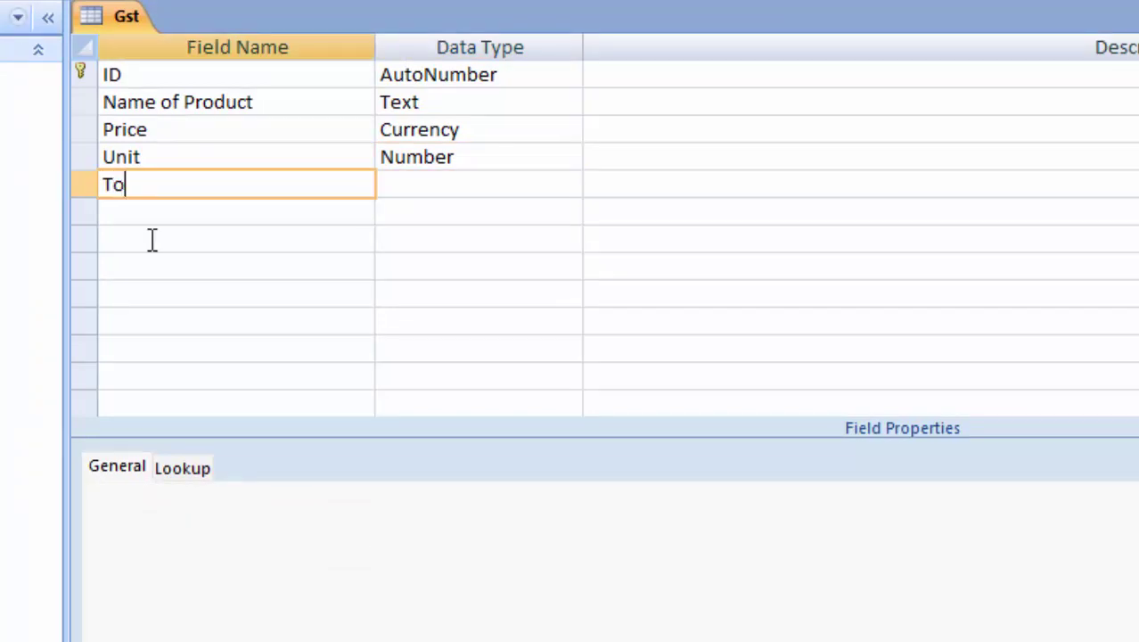
{"action": "type", "text": "tal"}
{"action": "left_click", "coordinate": [523, 184]}
{"action": "left_click", "coordinate": [569, 184]}
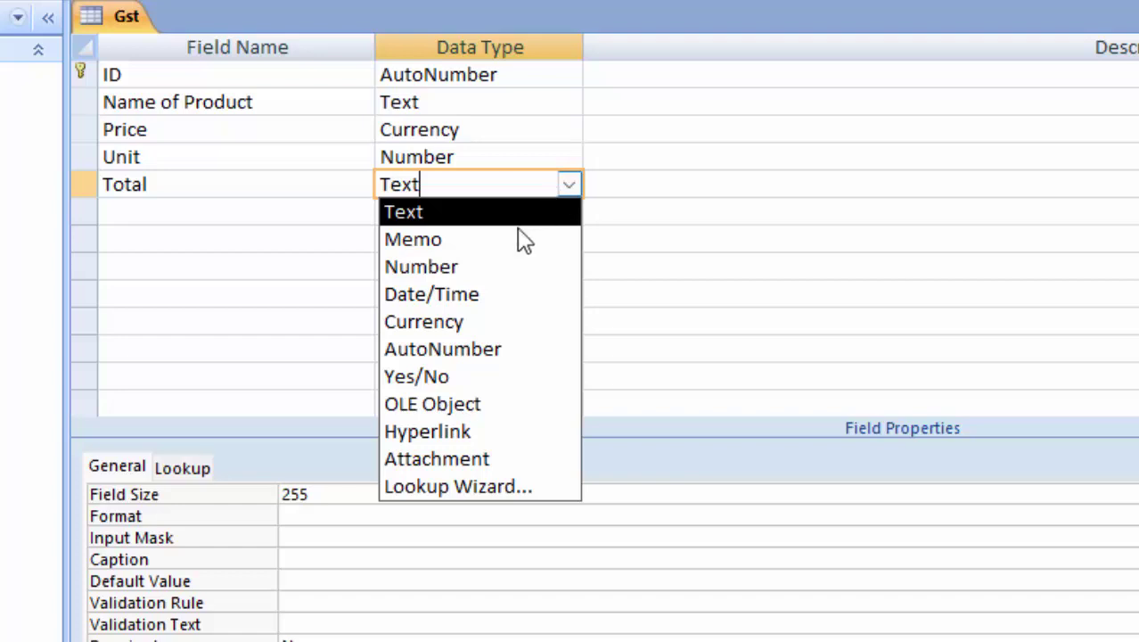
{"action": "left_click", "coordinate": [502, 267]}
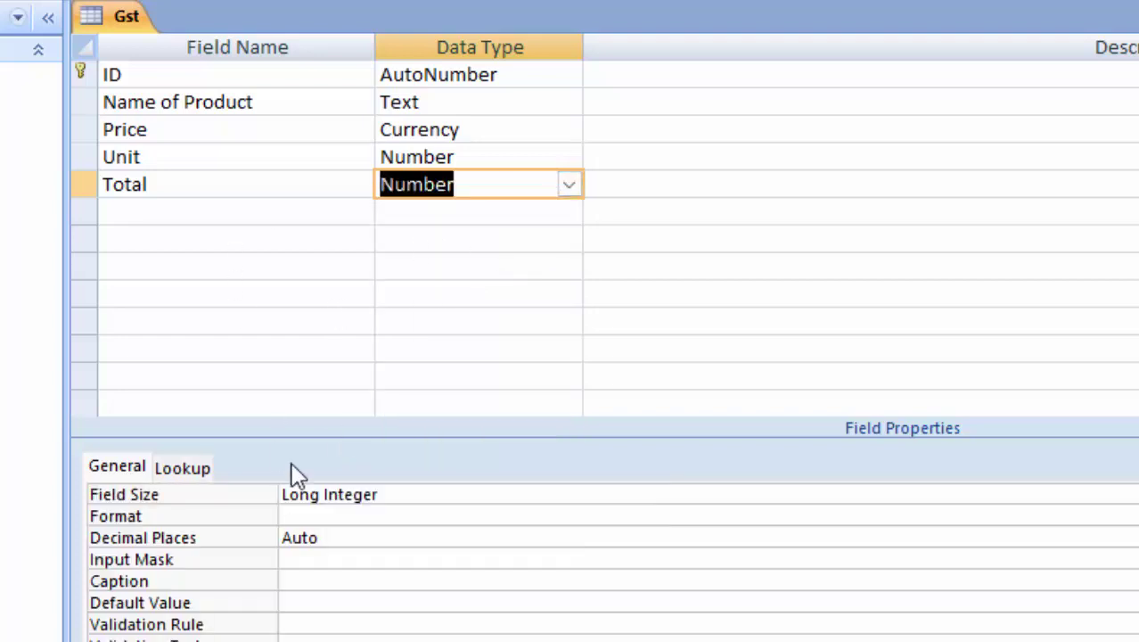
{"action": "left_click", "coordinate": [173, 209]}
{"action": "type", "text": "Tax"}
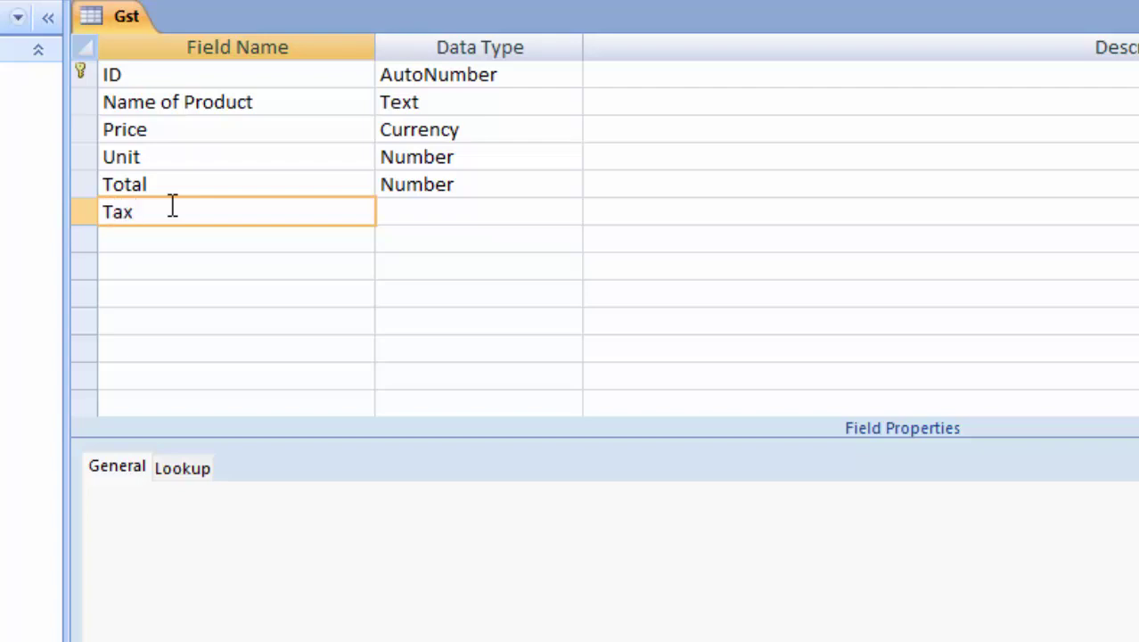
Try Lookup Wizard as Tax's data type, then cancel the lookup setup
{"action": "left_click", "coordinate": [439, 214]}
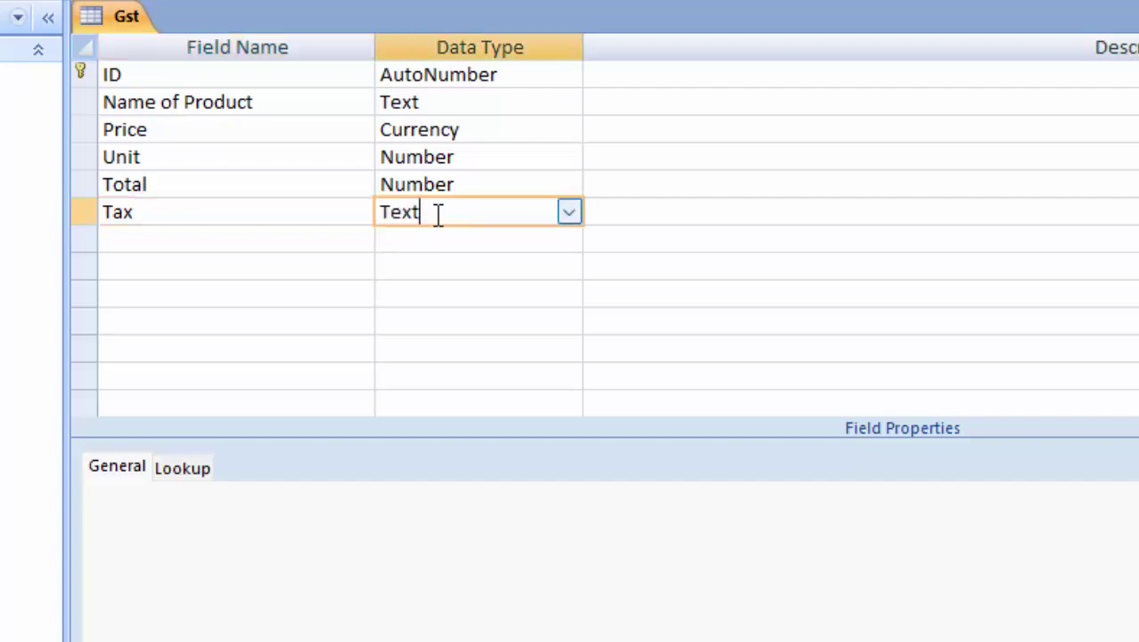
{"action": "left_click", "coordinate": [569, 212]}
{"action": "left_click", "coordinate": [477, 530]}
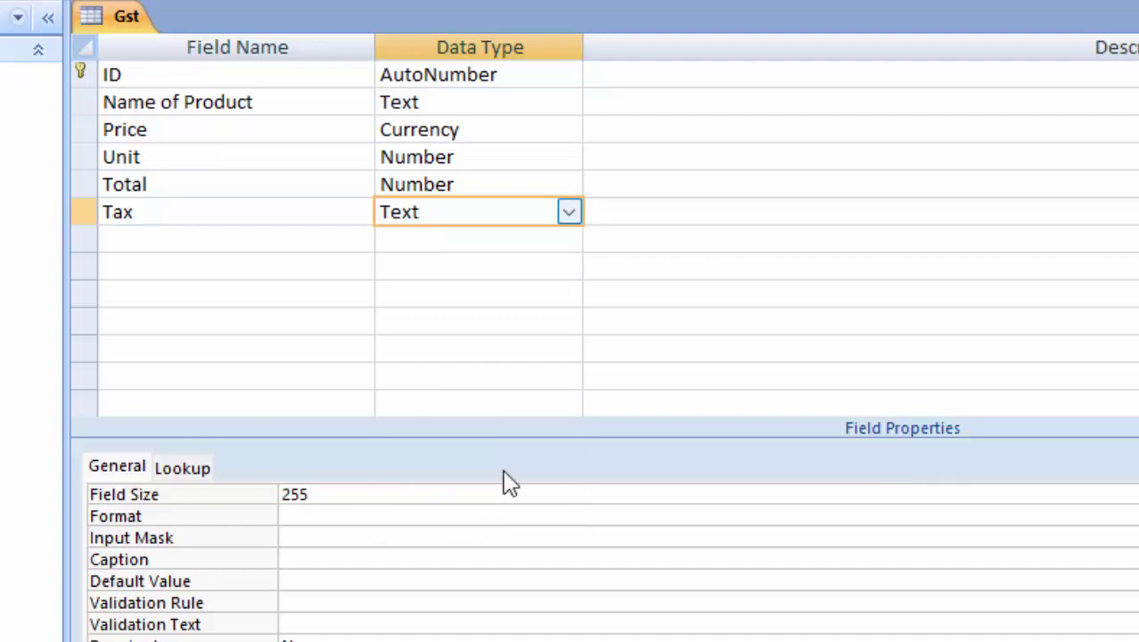
{"action": "left_click", "coordinate": [567, 213]}
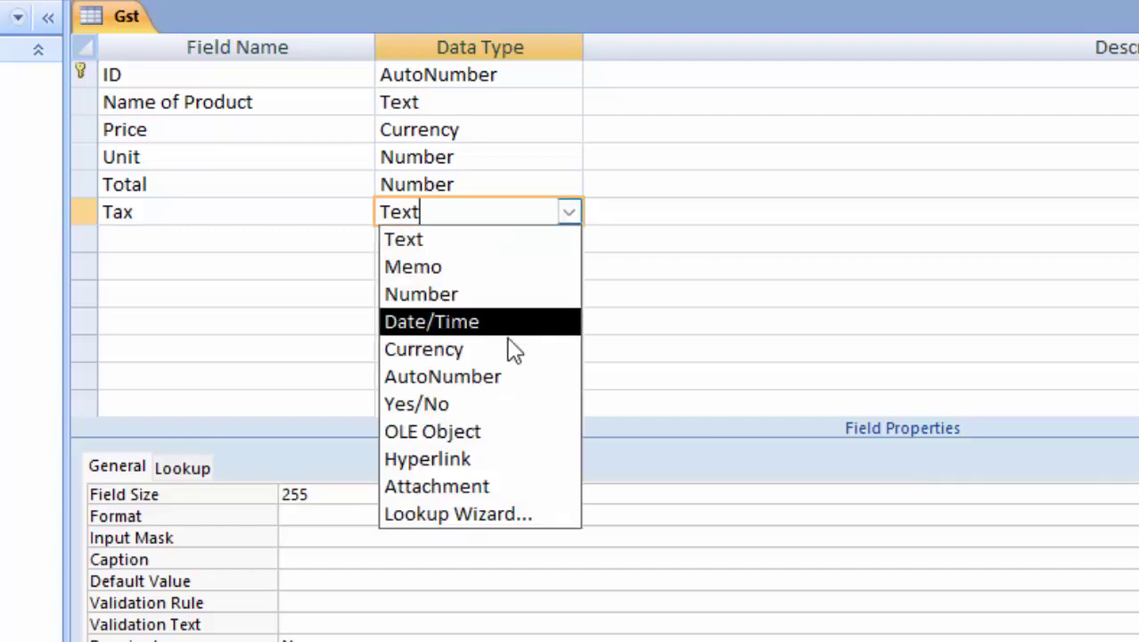
{"action": "left_click", "coordinate": [491, 514]}
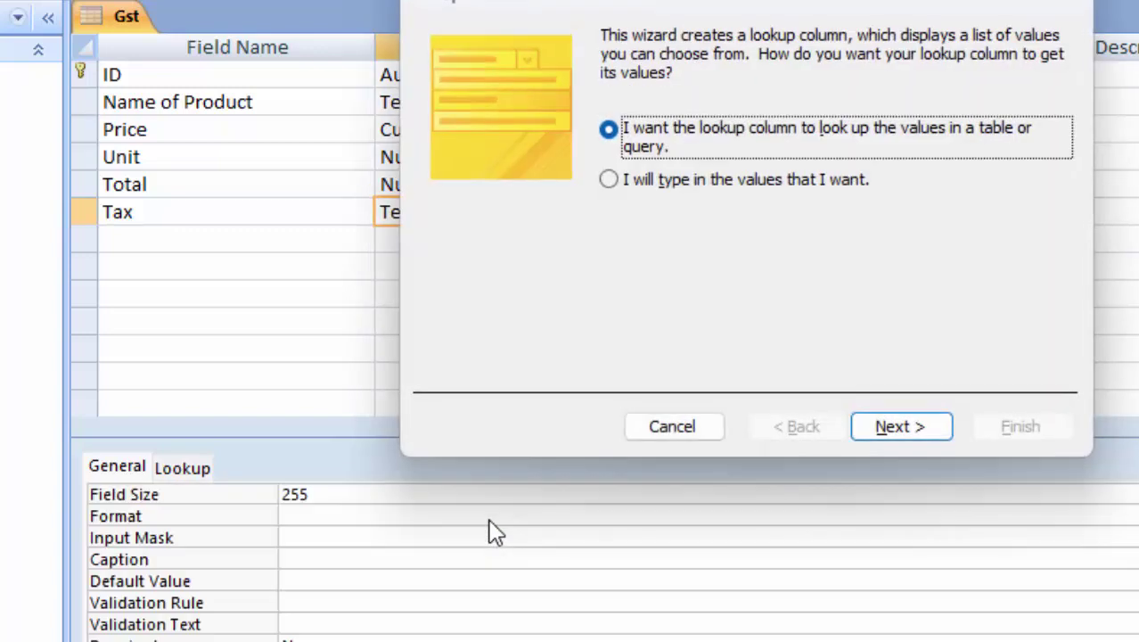
{"action": "left_click", "coordinate": [695, 429]}
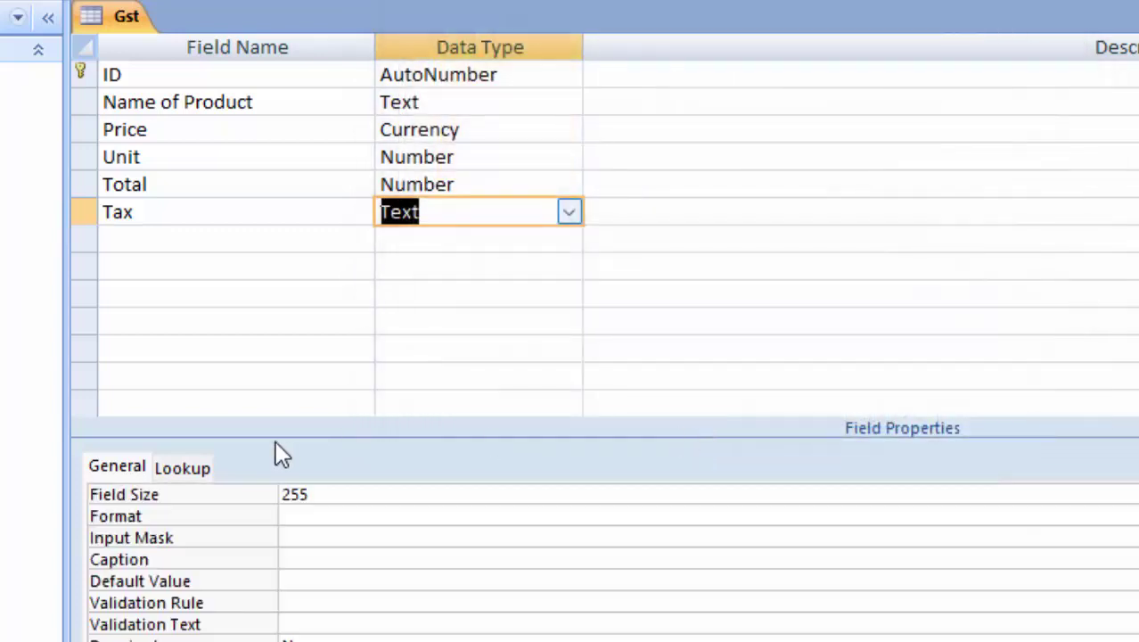
{"action": "left_click", "coordinate": [340, 510]}
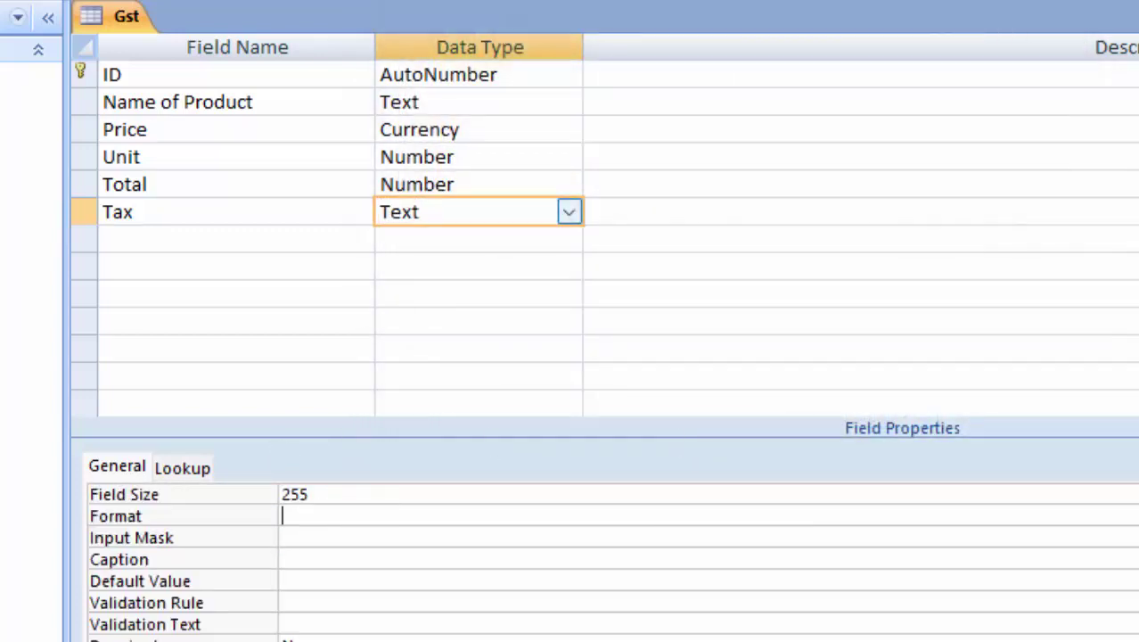
{"action": "left_click", "coordinate": [356, 536]}
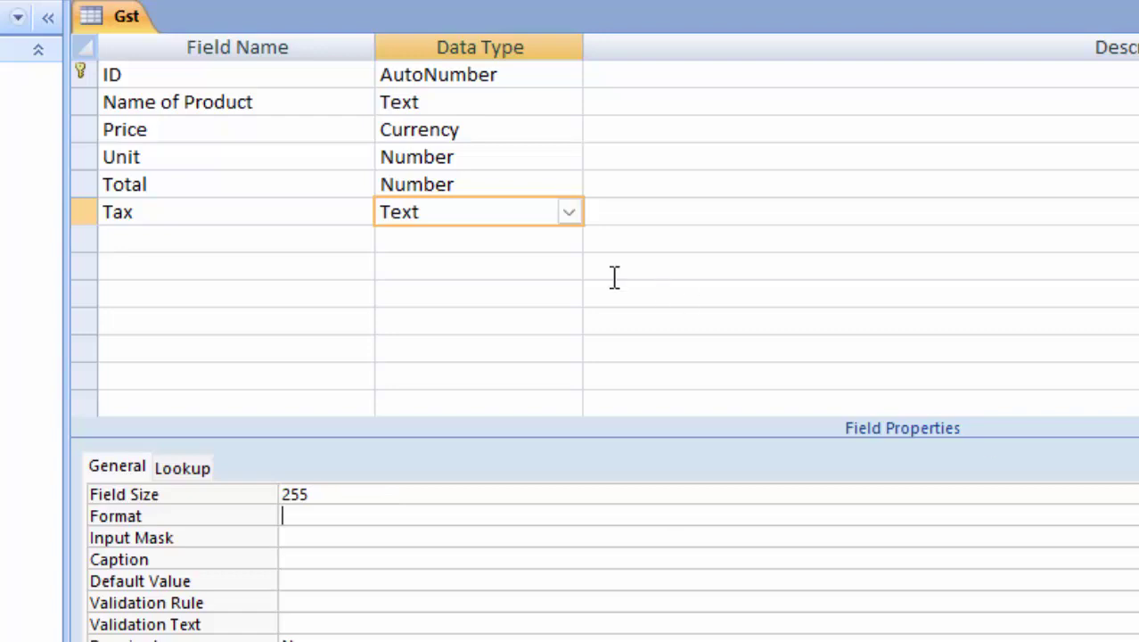
Set Tax's data type to Number with a Double field size
{"action": "left_click", "coordinate": [569, 212]}
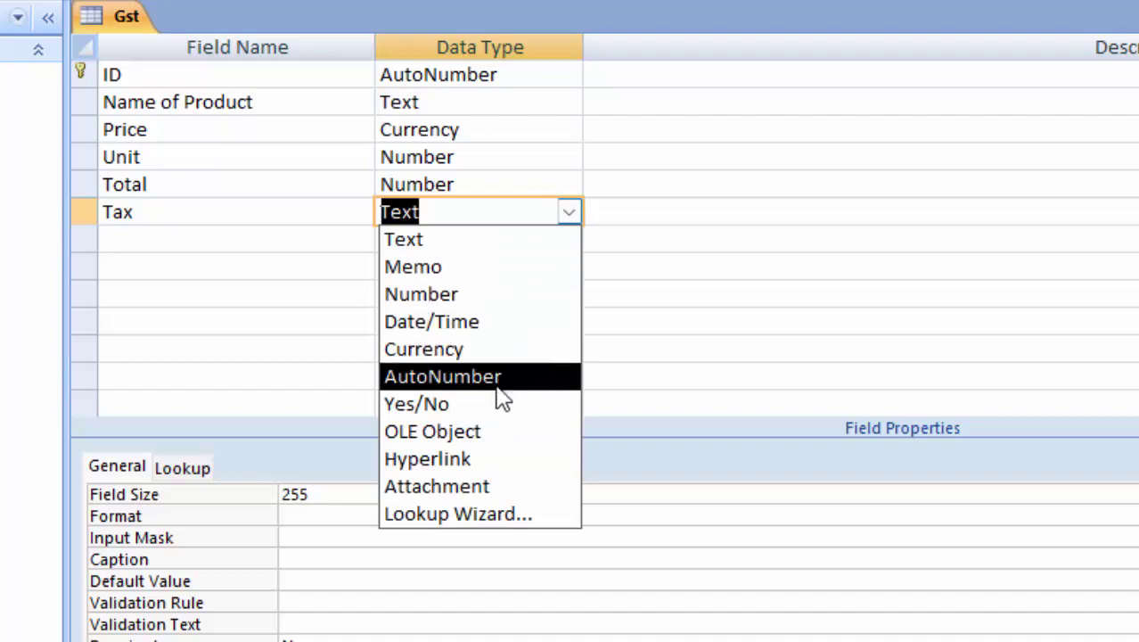
{"action": "left_click", "coordinate": [479, 296]}
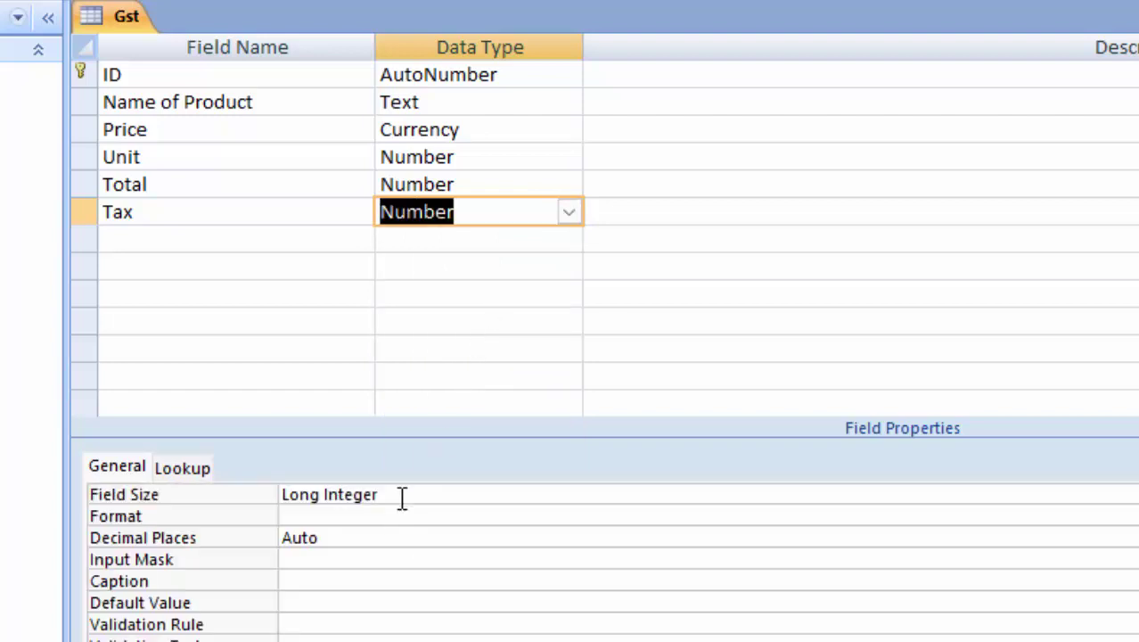
{"action": "left_click", "coordinate": [420, 491]}
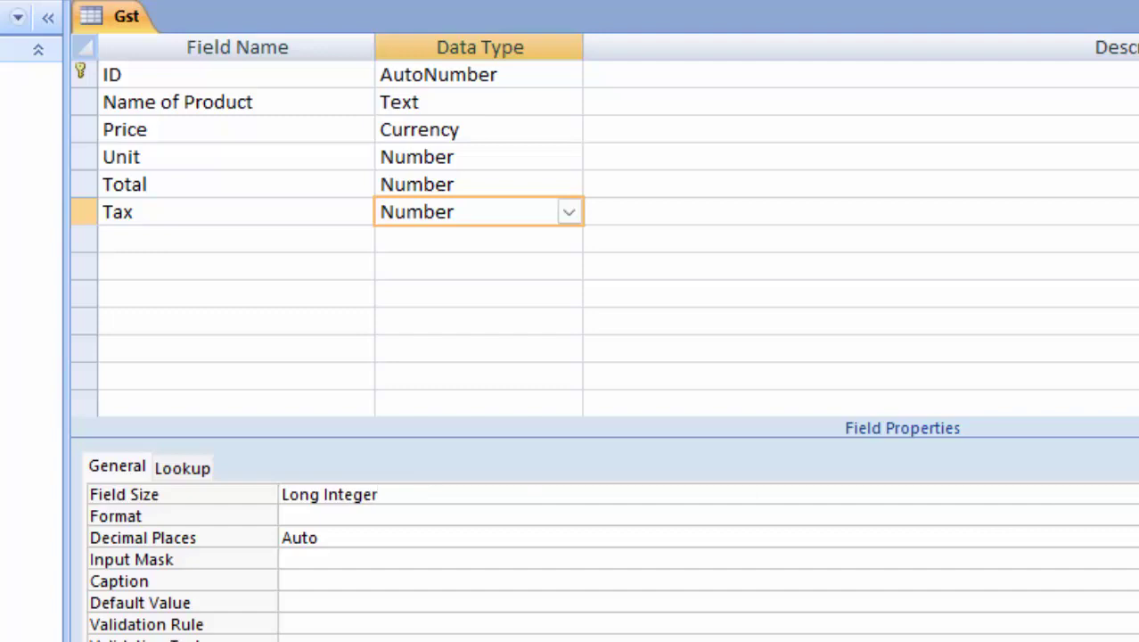
{"action": "left_click", "coordinate": [1134, 493]}
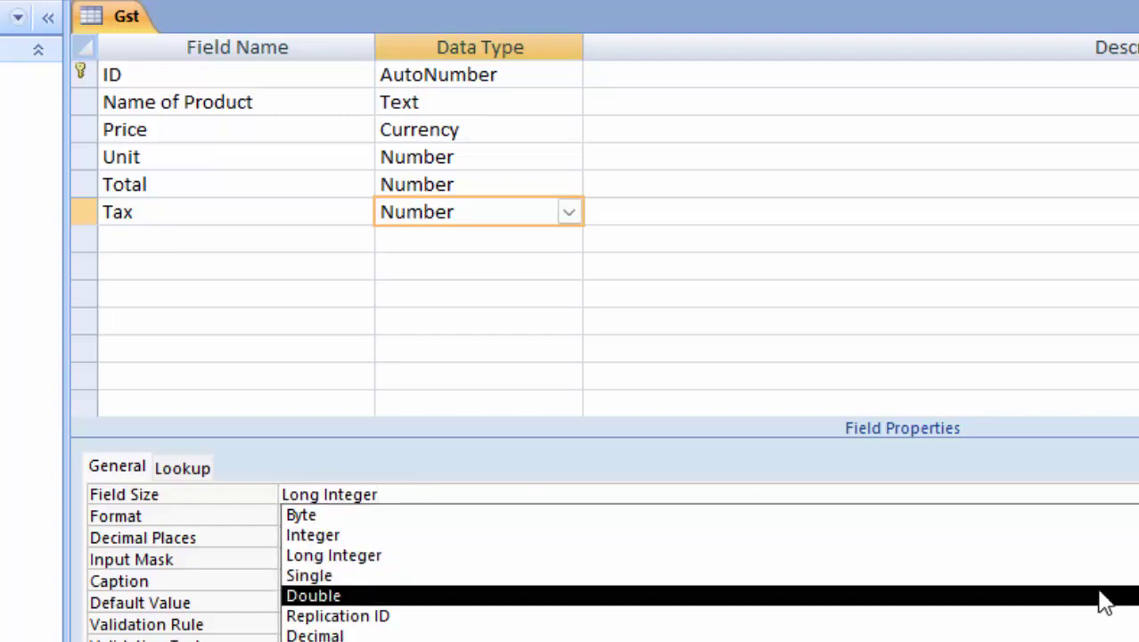
{"action": "left_click", "coordinate": [1096, 591]}
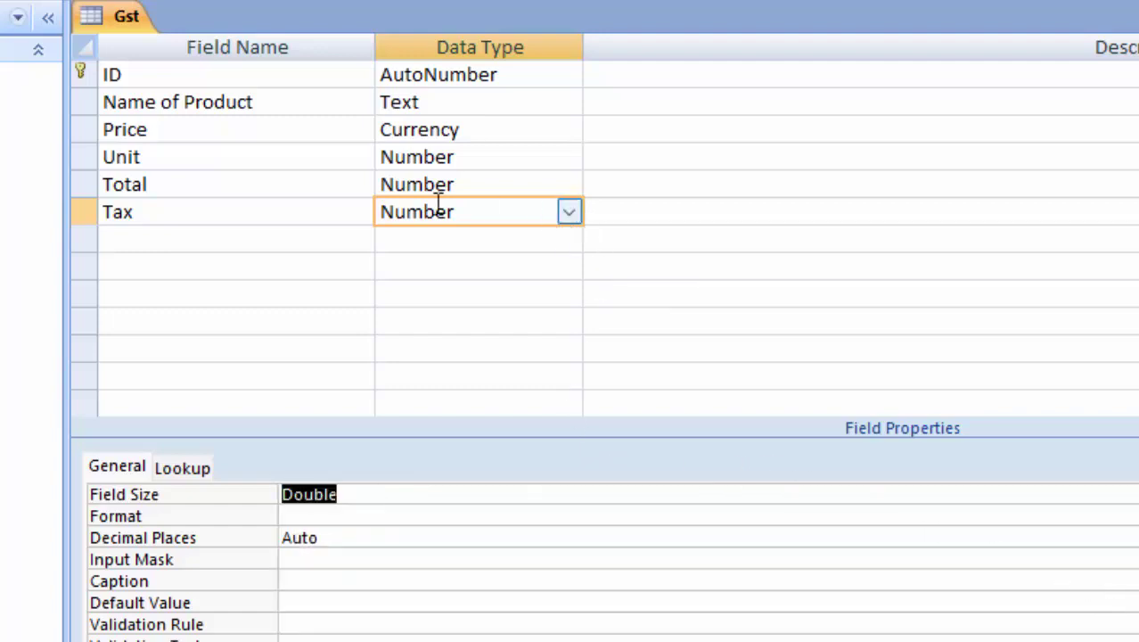
Set the Tax field's Format property to Percent
{"action": "left_click", "coordinate": [361, 516]}
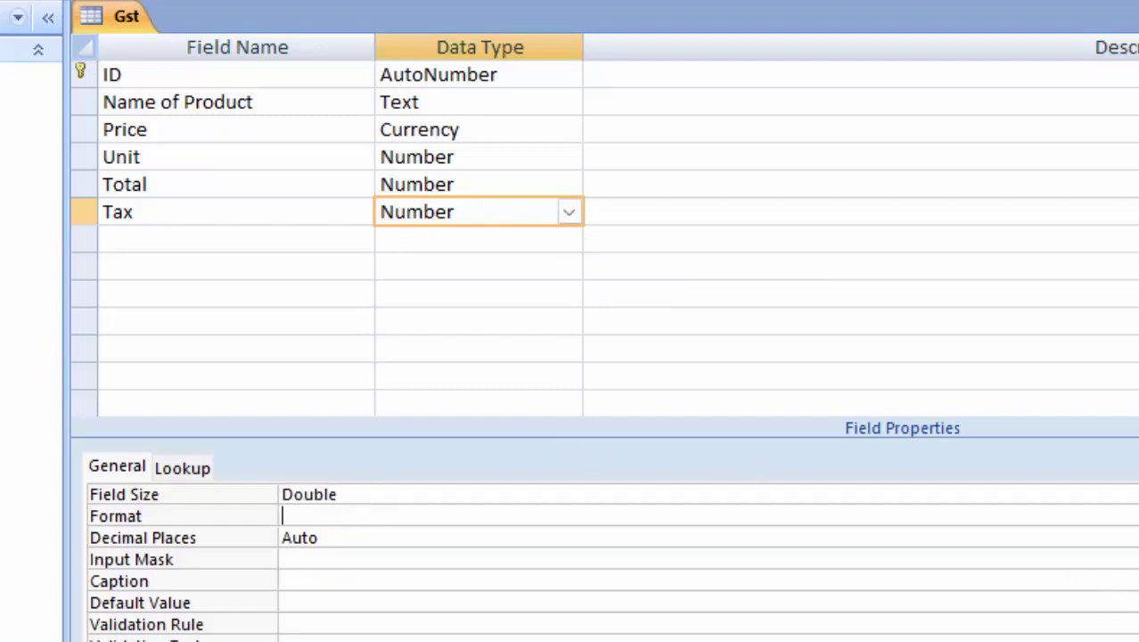
{"action": "left_click", "coordinate": [1133, 516]}
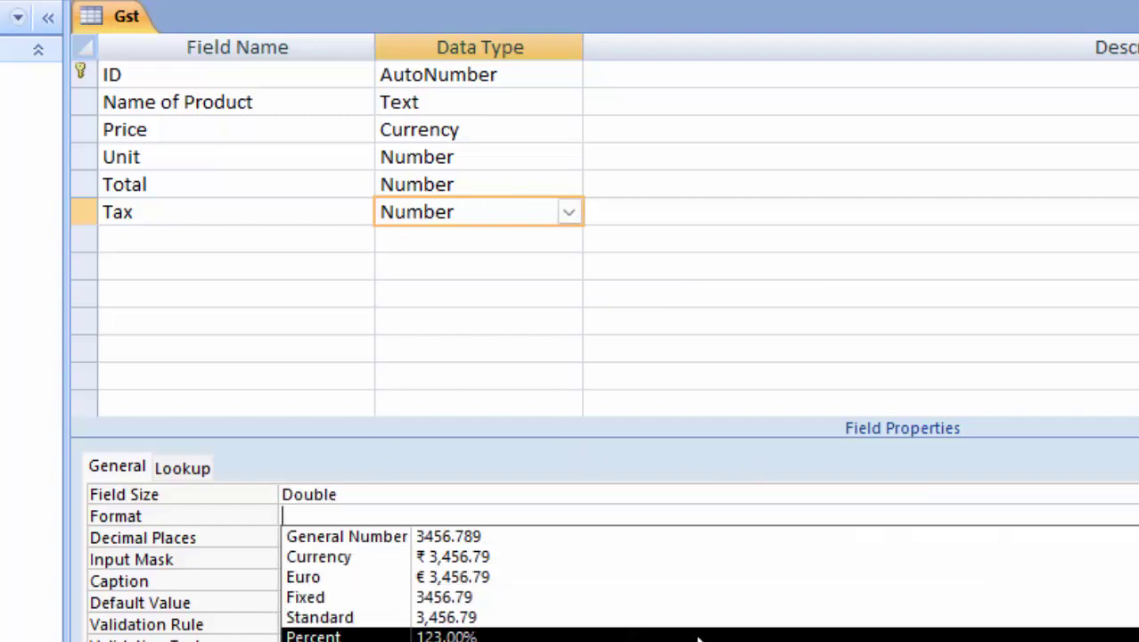
{"action": "left_click", "coordinate": [732, 637]}
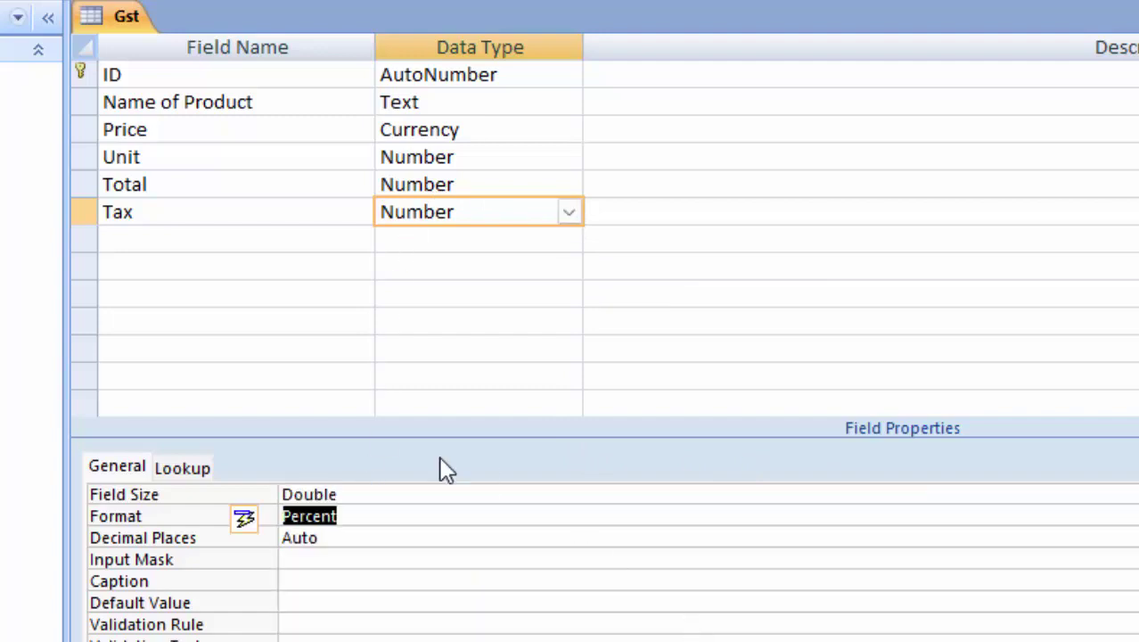
Add a 'Tax Amount' field, then choose Lookup Wizard for Tax's data type
{"action": "left_click", "coordinate": [211, 233]}
{"action": "type", "text": "Tax A"}
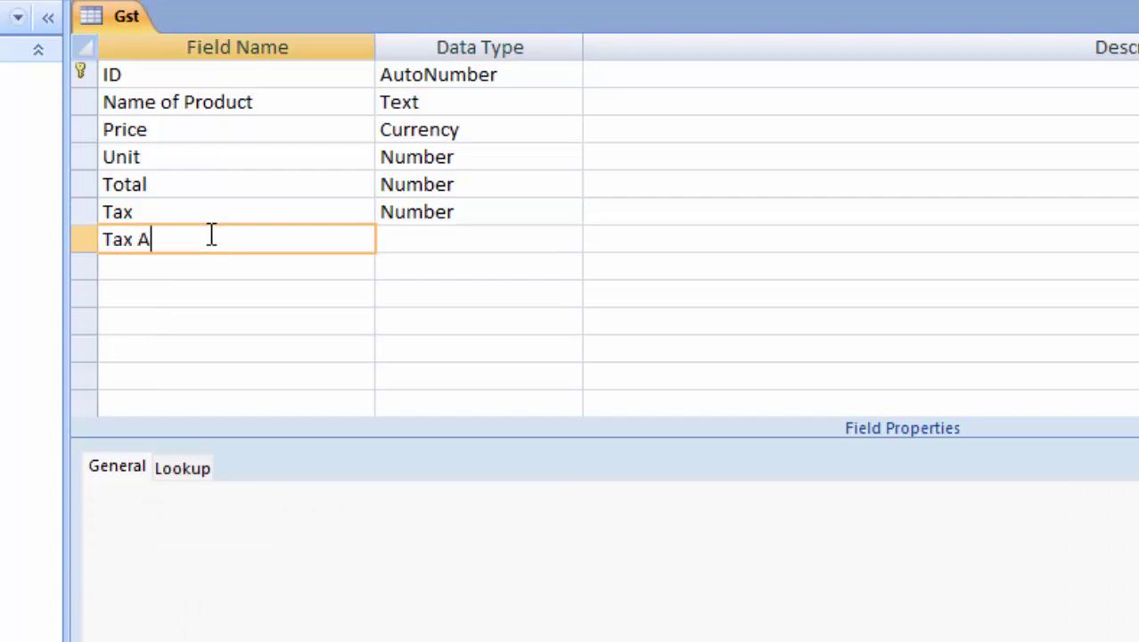
{"action": "type", "text": "mount"}
{"action": "left_click", "coordinate": [545, 212]}
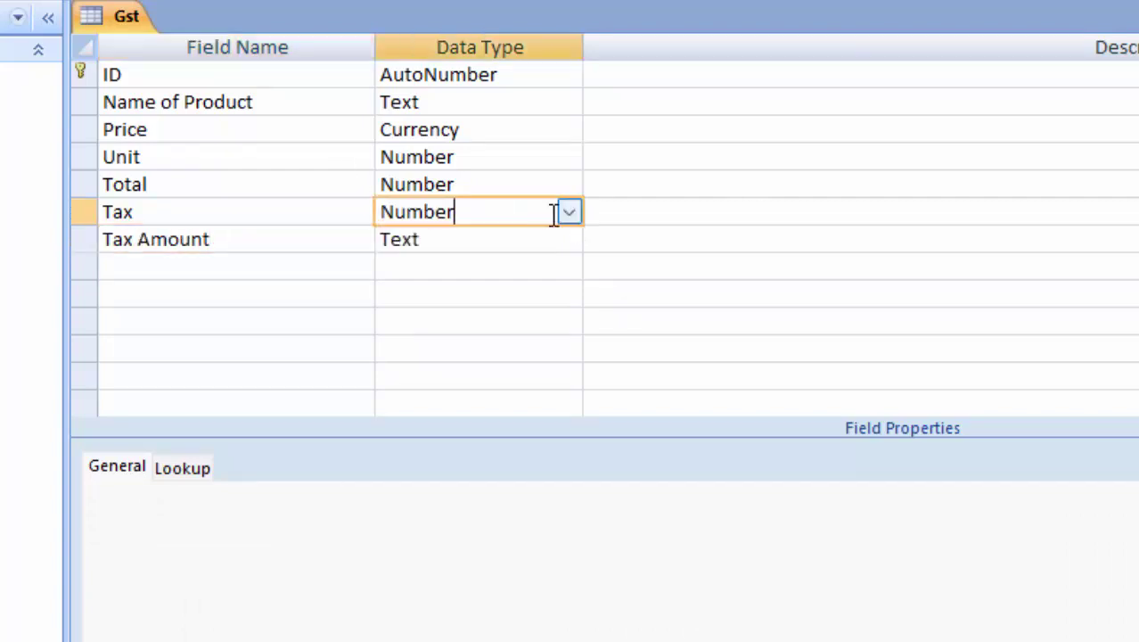
{"action": "left_click", "coordinate": [568, 212]}
{"action": "left_click", "coordinate": [475, 529]}
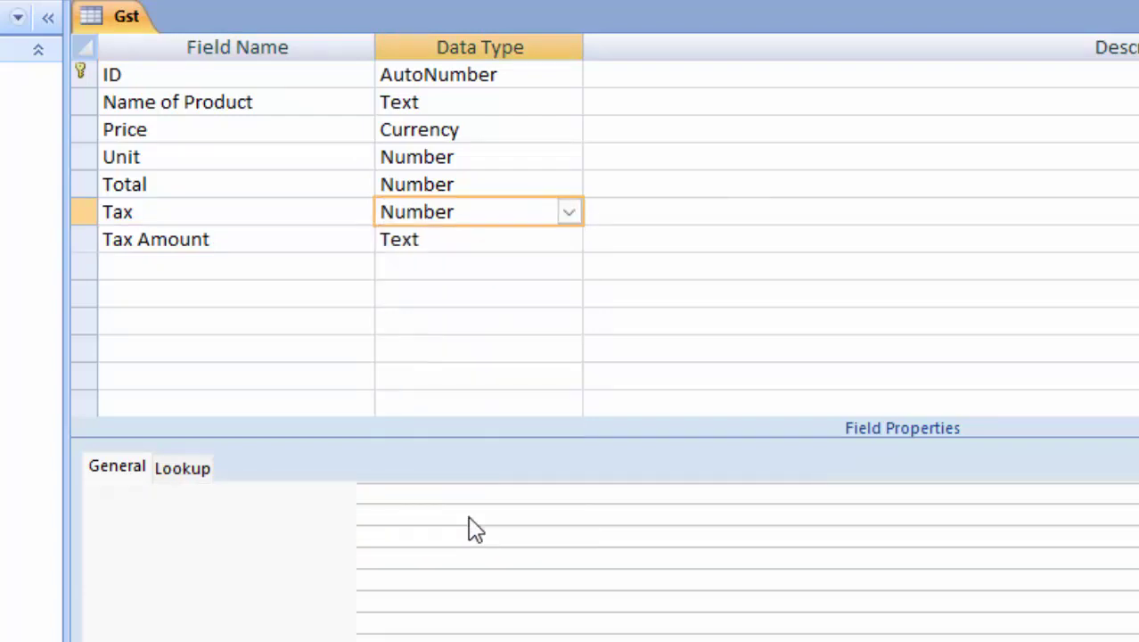
Choose to type lookup values and enter 5%, 10% and 12% for Tax
{"action": "left_click", "coordinate": [688, 179]}
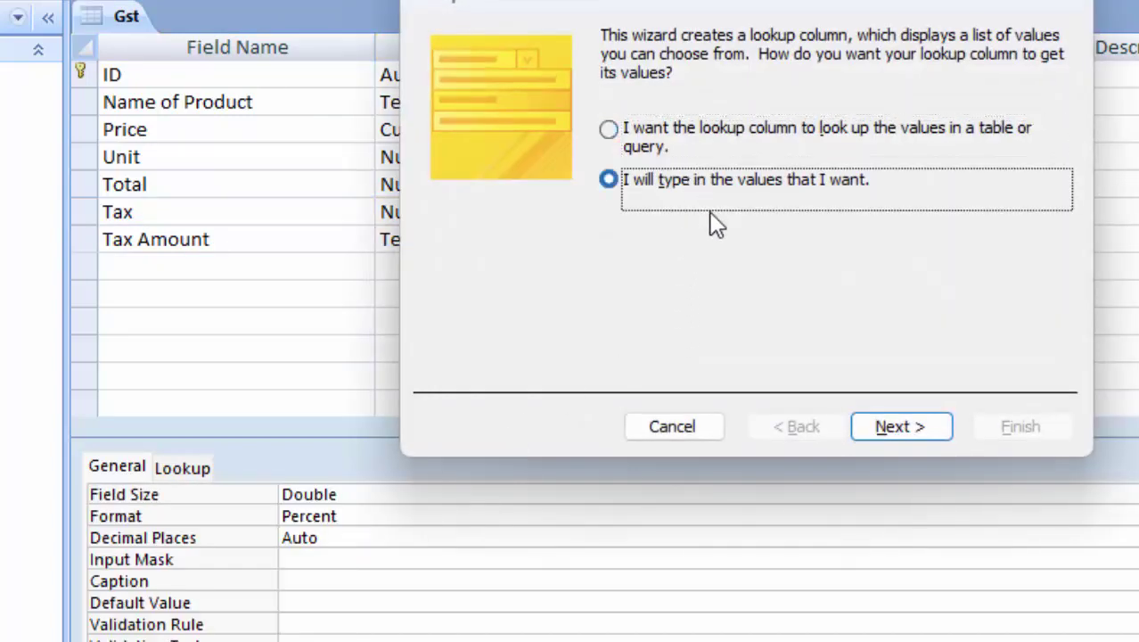
{"action": "left_click", "coordinate": [885, 422]}
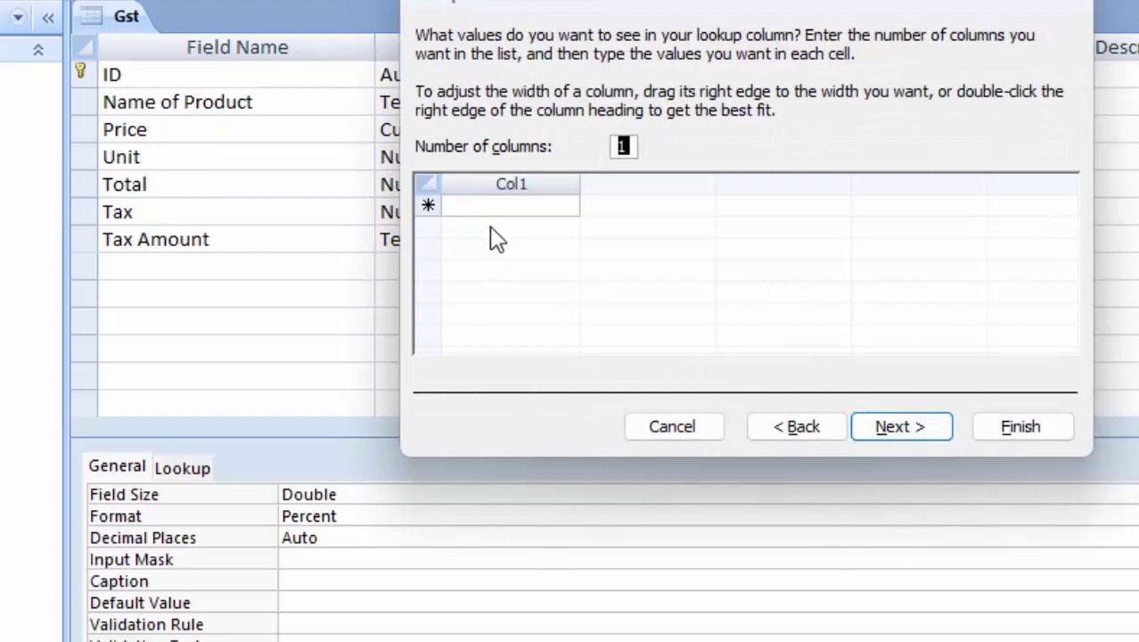
{"action": "left_click", "coordinate": [502, 207]}
{"action": "type", "text": "5"}
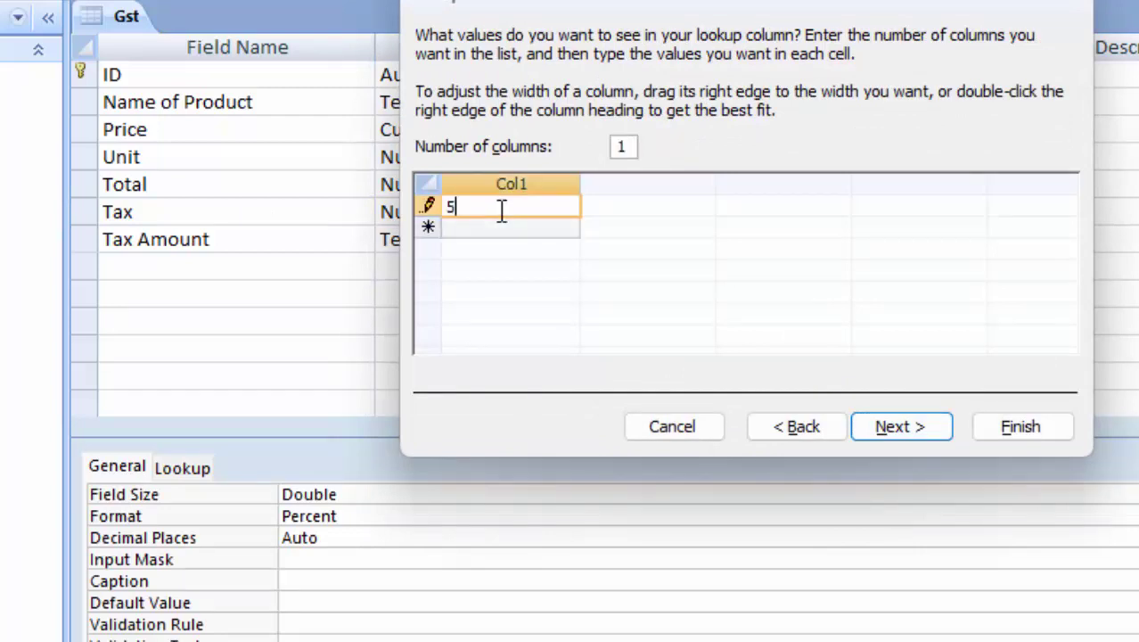
{"action": "key", "text": "Return"}
{"action": "type", "text": "10"}
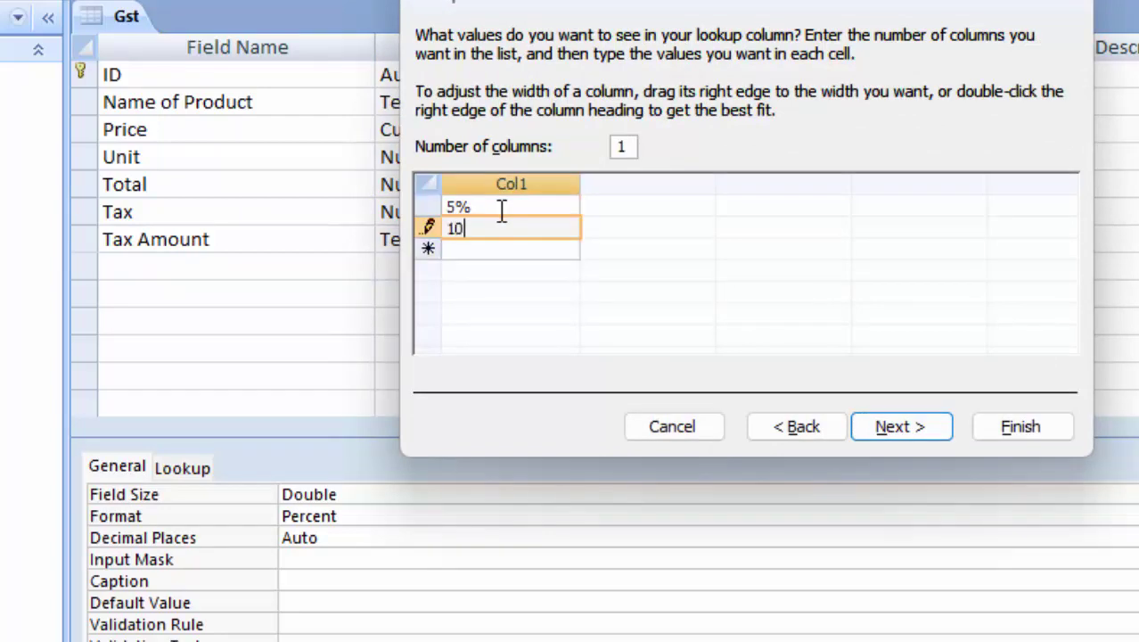
{"action": "key", "text": "Return"}
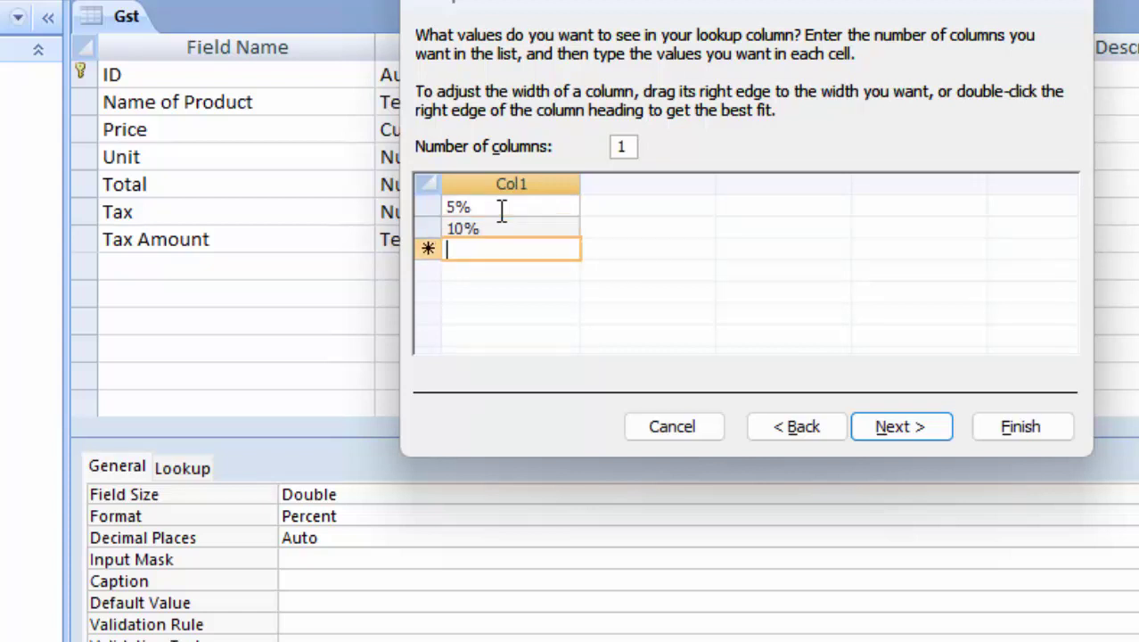
{"action": "type", "text": "12"}
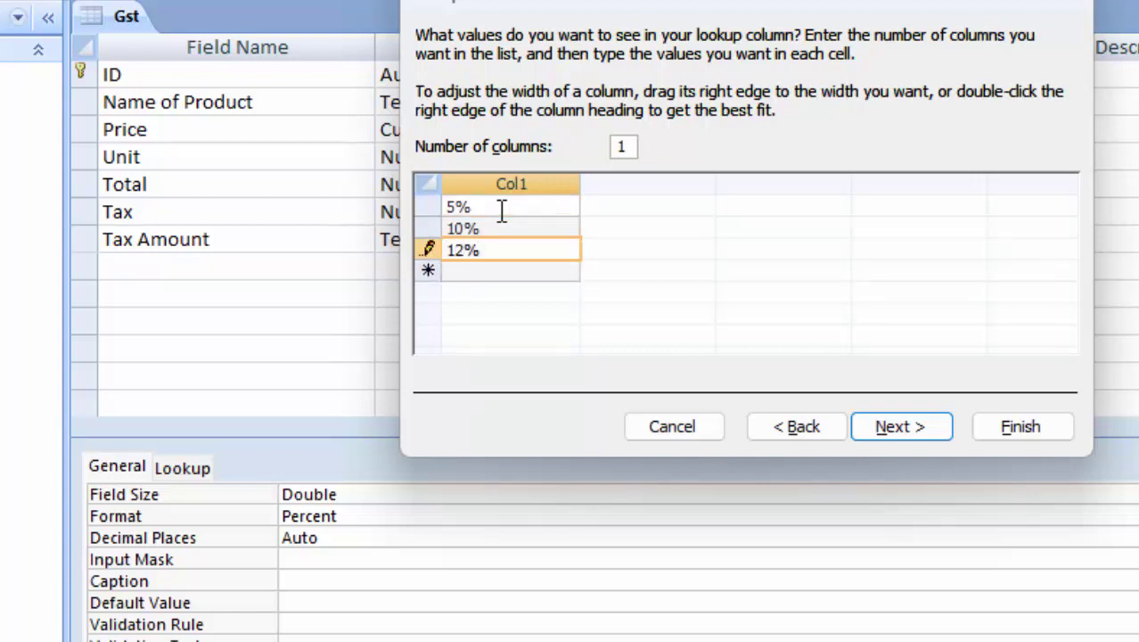
{"action": "key", "text": "Return"}
Add 18%, 21% and 28% to the Tax lookup list and finish the wizard
{"action": "type", "text": "18"}
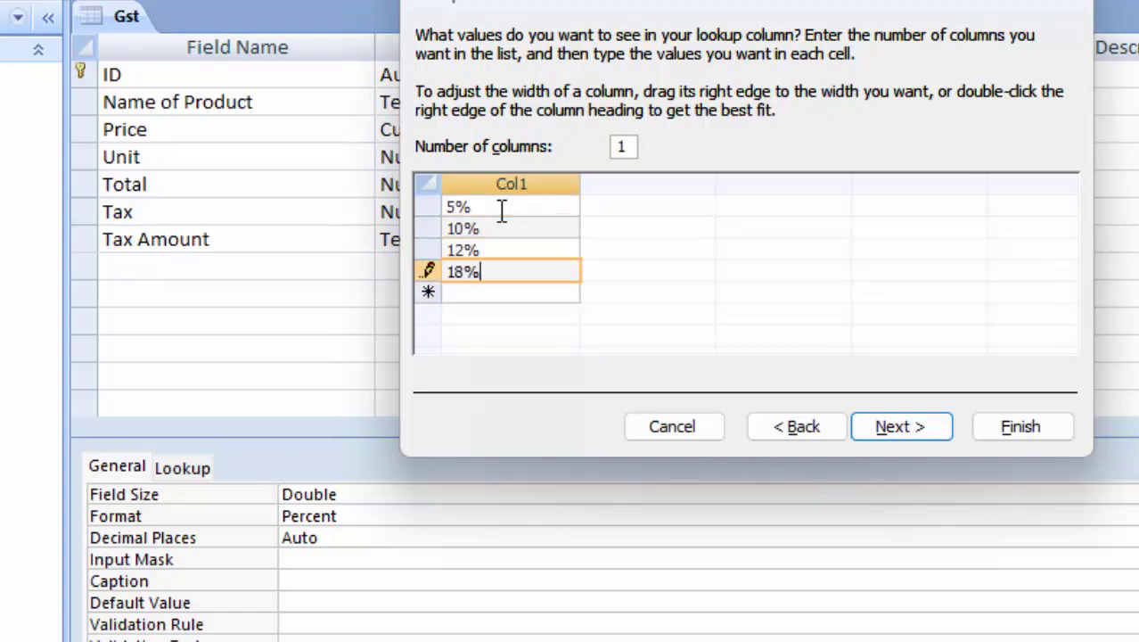
{"action": "key", "text": "Return"}
{"action": "type", "text": "21"}
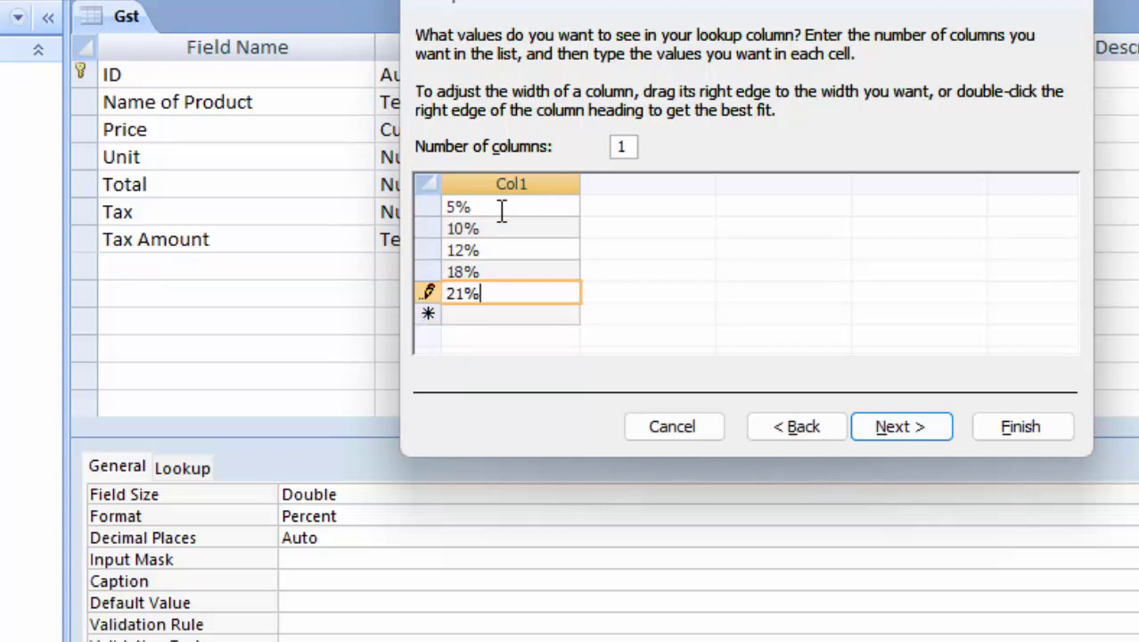
{"action": "key", "text": "Return"}
{"action": "type", "text": "28"}
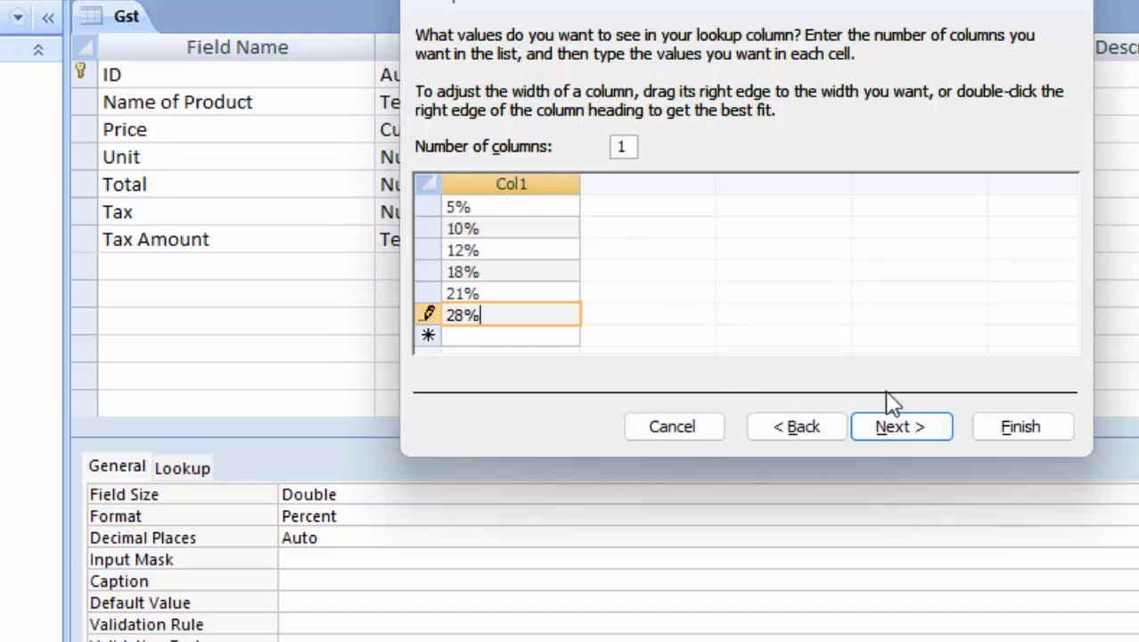
{"action": "left_click", "coordinate": [894, 427]}
{"action": "left_click", "coordinate": [1004, 432]}
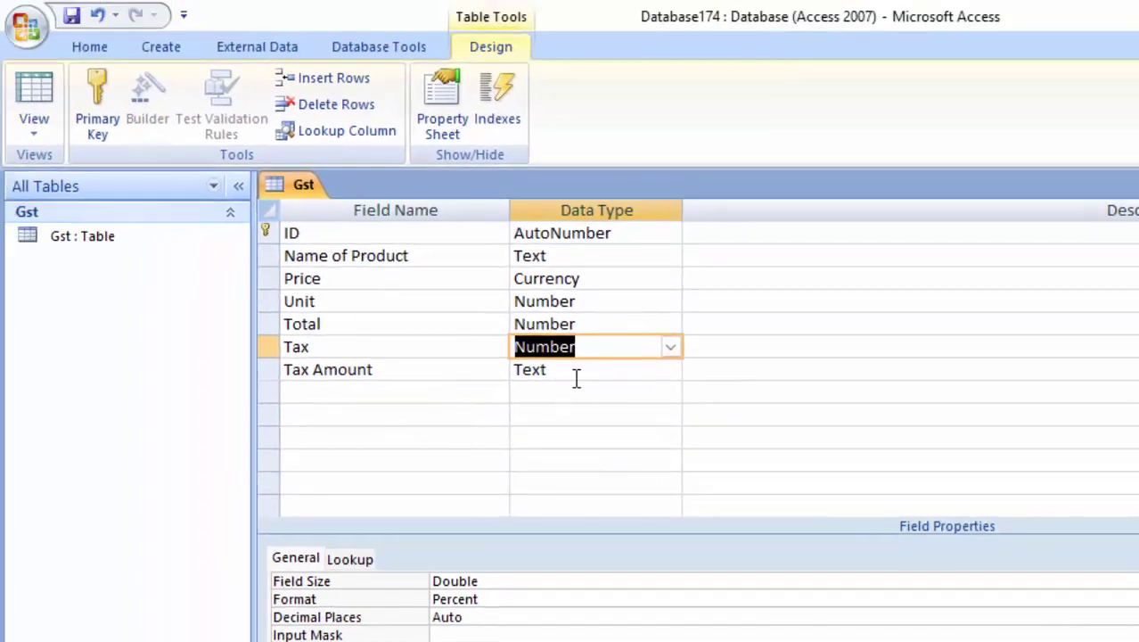
Change Tax Amount to Number with a Double field size, then switch to Datasheet View
{"action": "left_click", "coordinate": [576, 372]}
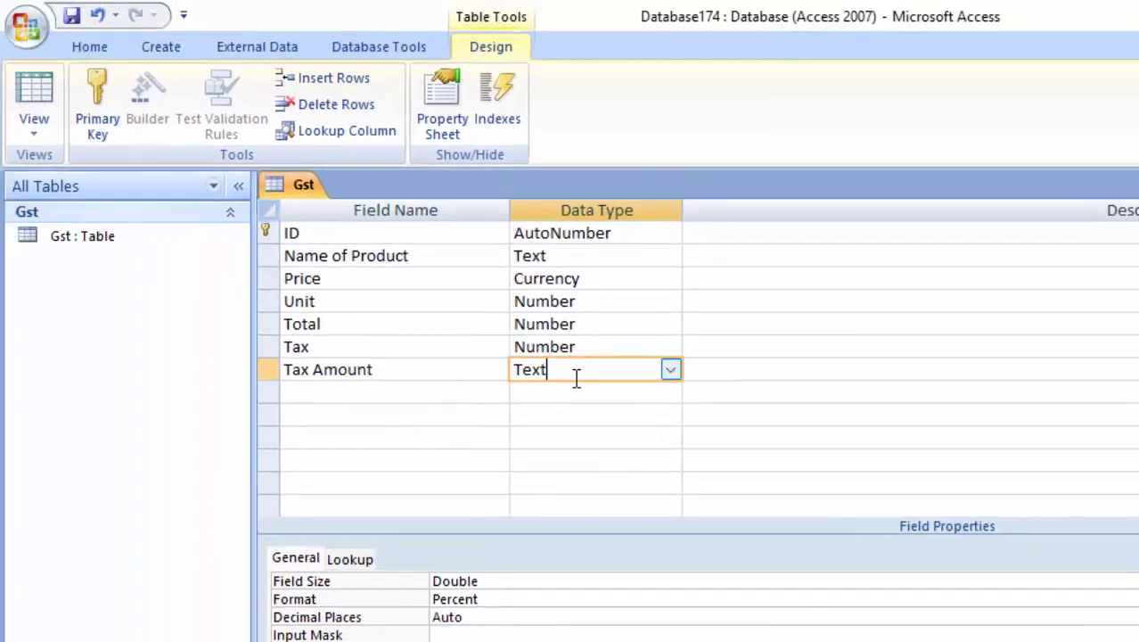
{"action": "left_click", "coordinate": [670, 369]}
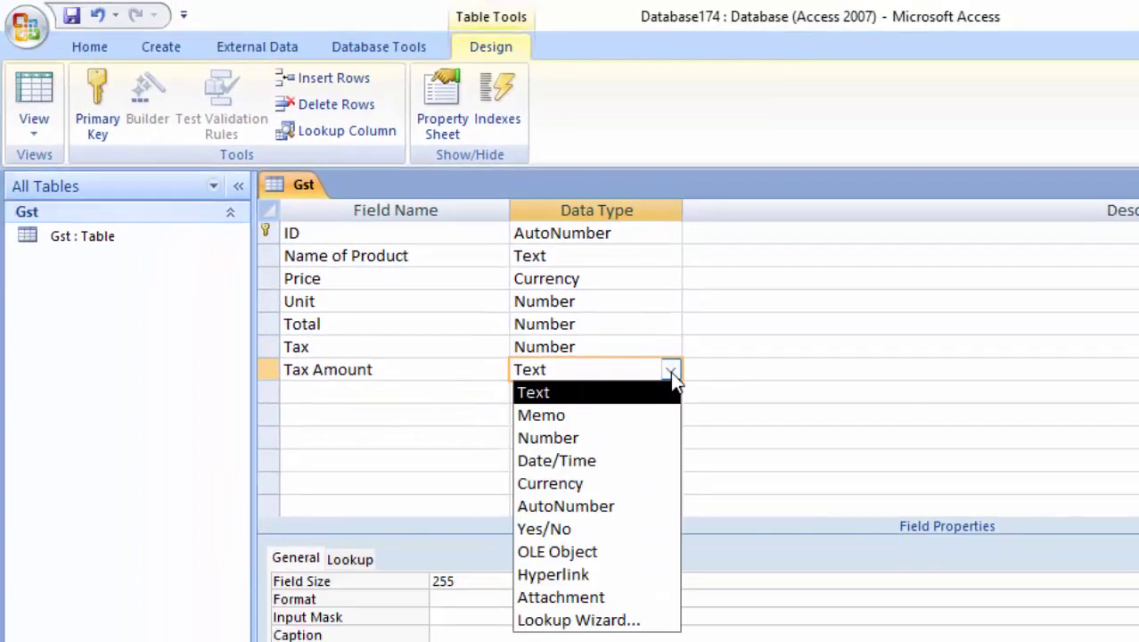
{"action": "left_click", "coordinate": [588, 437]}
{"action": "left_click", "coordinate": [552, 584]}
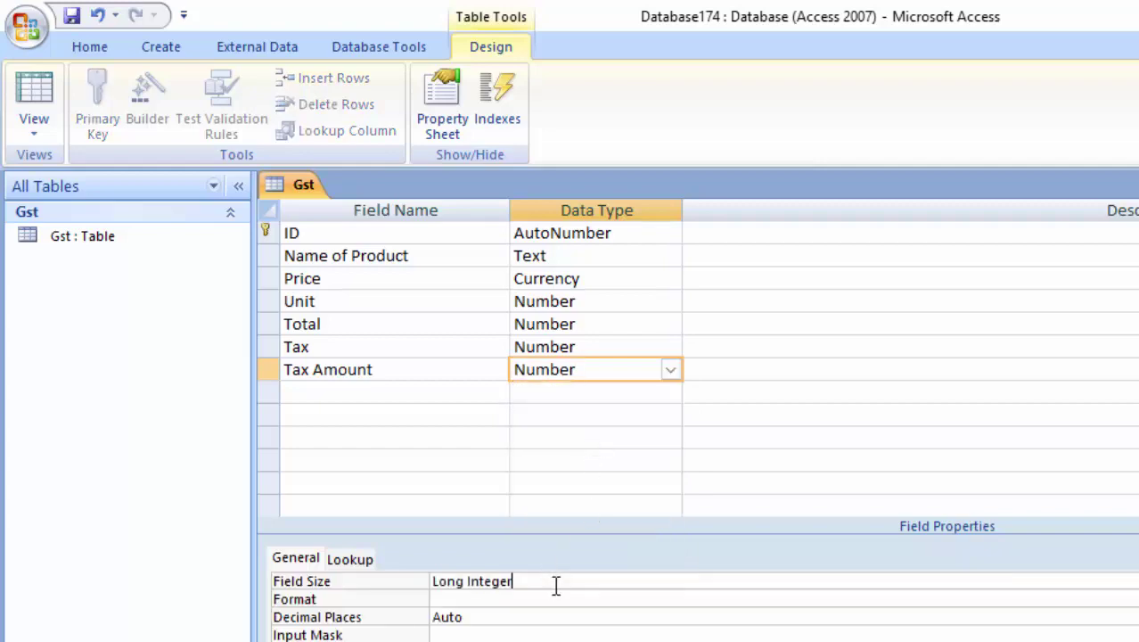
{"action": "double_click", "coordinate": [553, 585]}
{"action": "type", "text": "double"}
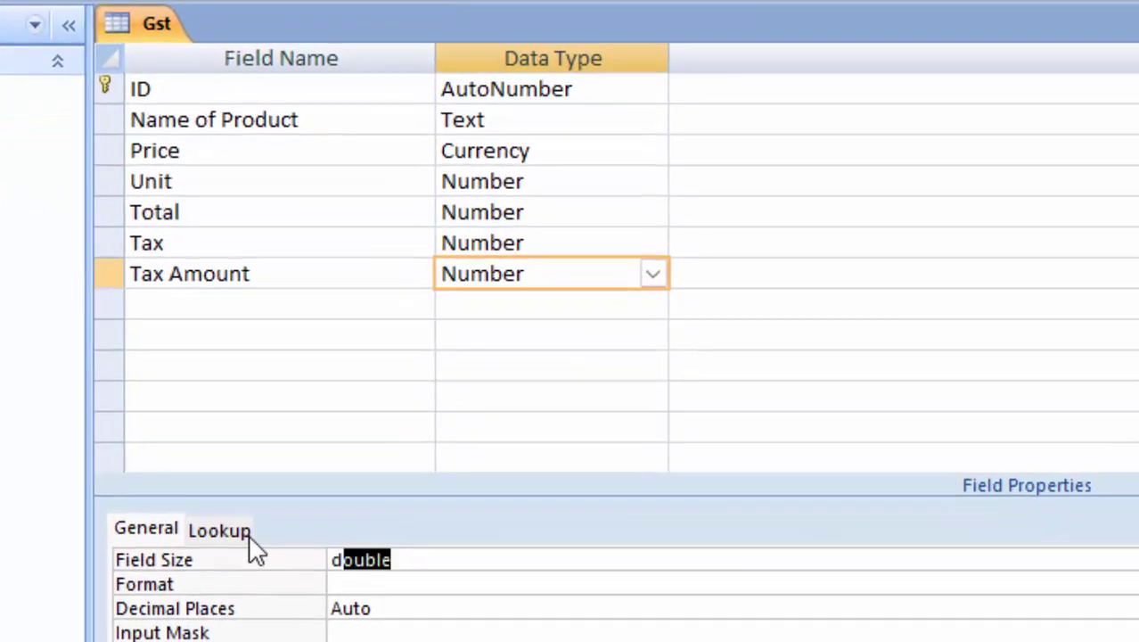
{"action": "key", "text": "Return"}
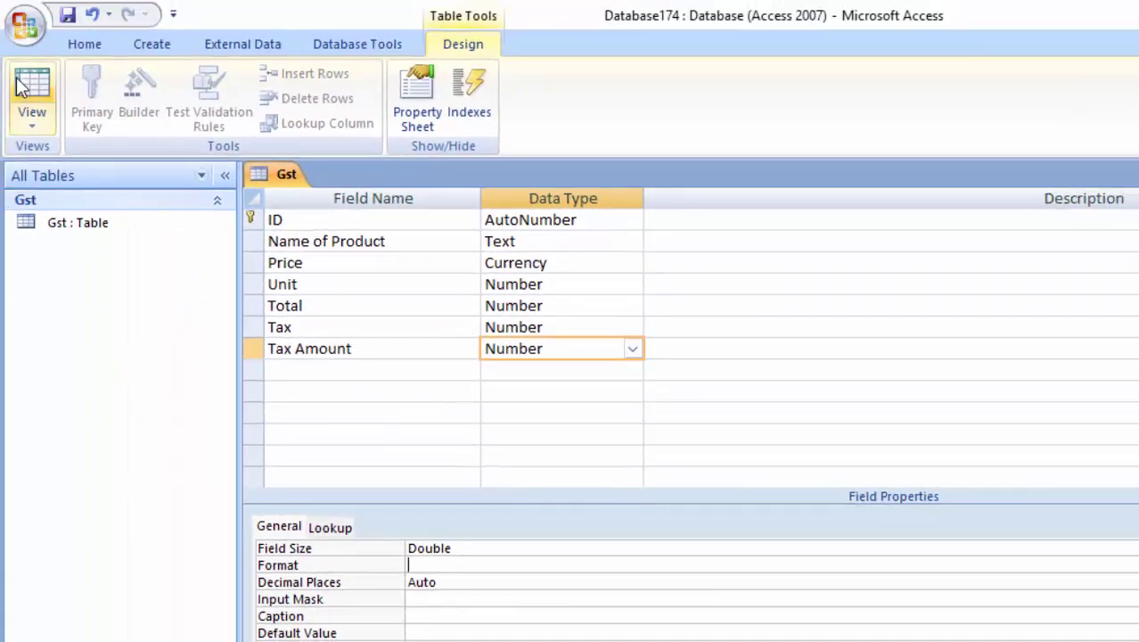
{"action": "left_click", "coordinate": [21, 87]}
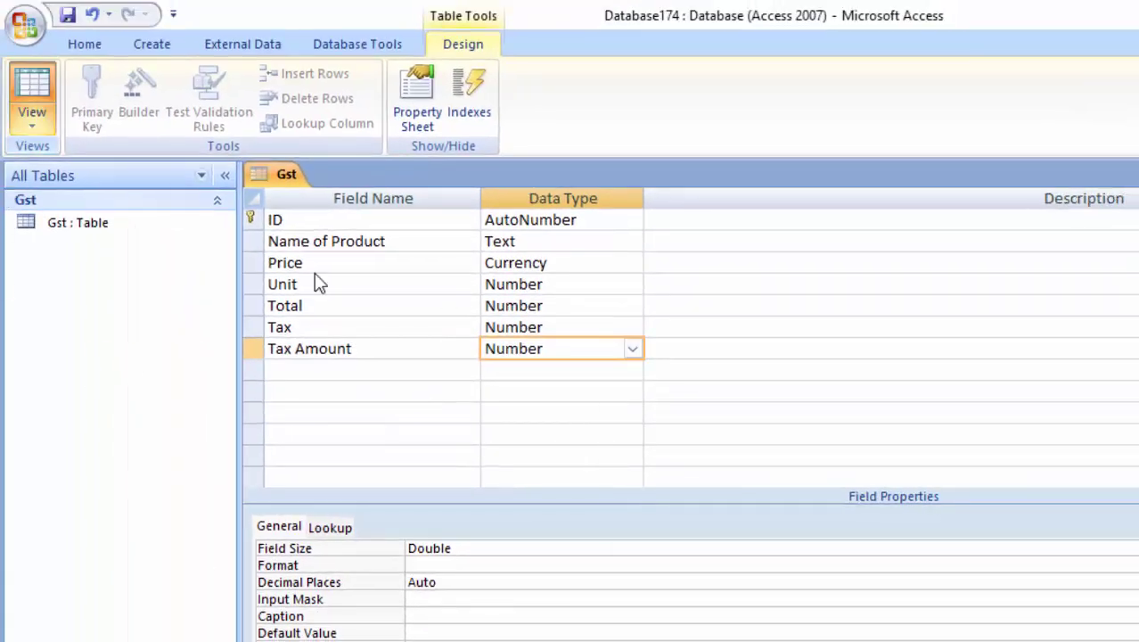
Save the table, widen Name of Product, and enter Sugar as the first product
{"action": "left_click", "coordinate": [745, 484]}
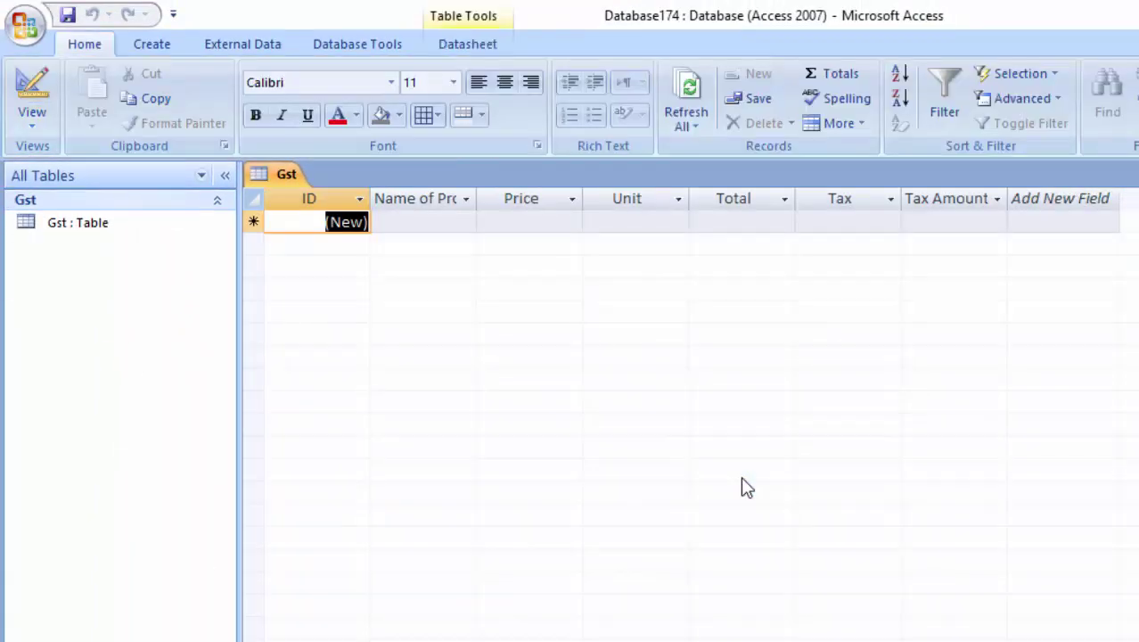
{"action": "left_click_drag", "start_coordinate": [542, 269], "coordinate": [543, 269]}
{"action": "left_click", "coordinate": [461, 225]}
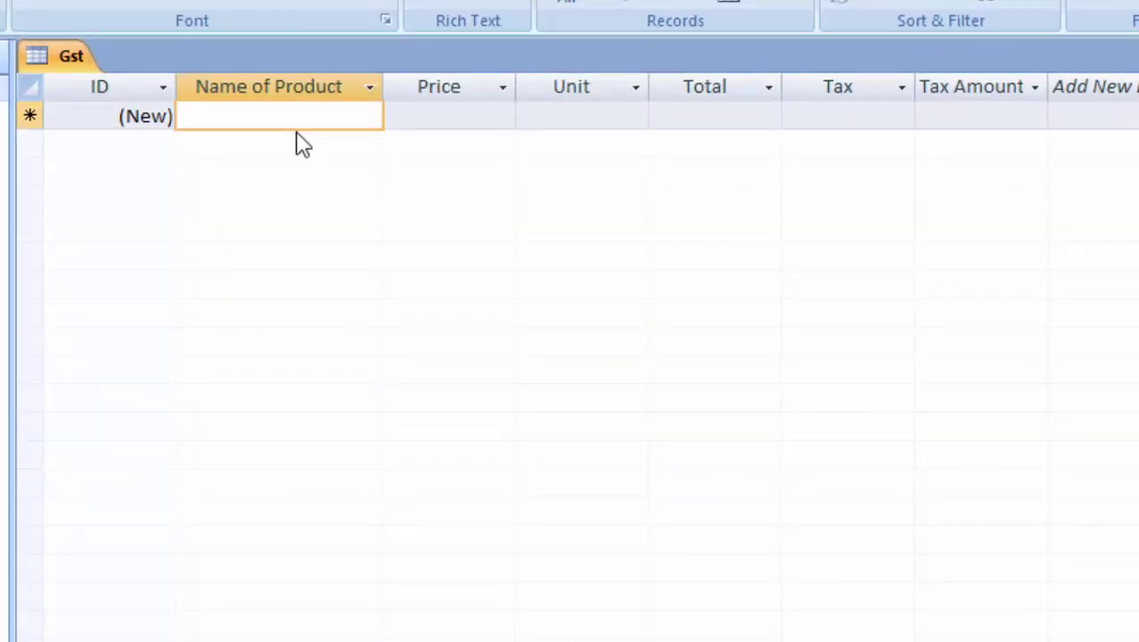
{"action": "type", "text": "Sugar"}
{"action": "key", "text": "Tab"}
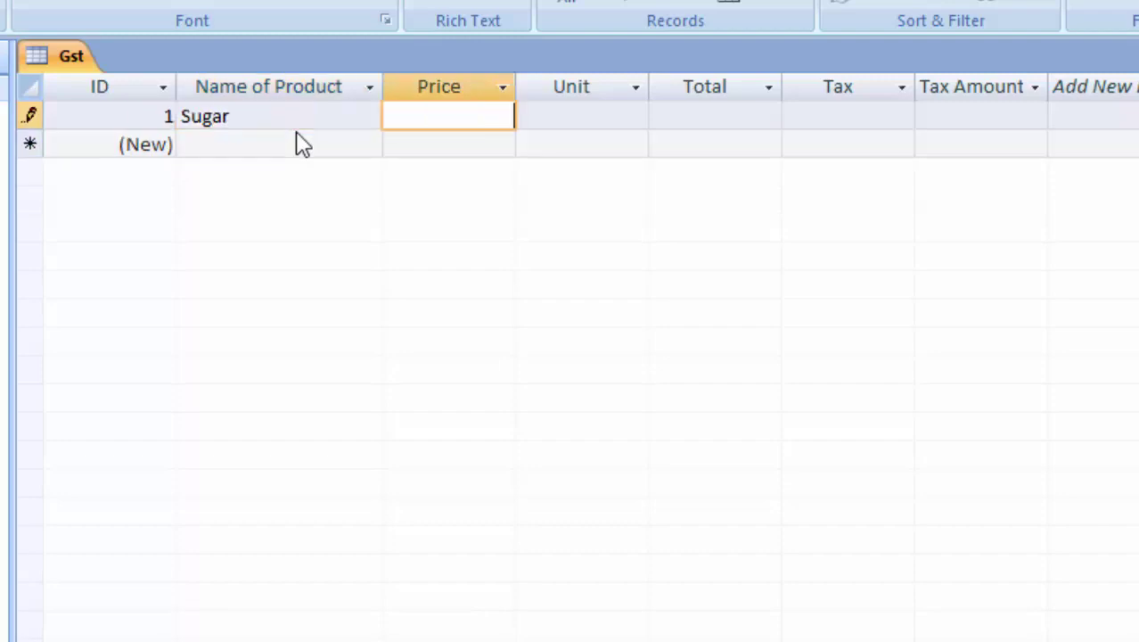
Enter Sugar's price of 40, correcting a mistyped value, and 40 units
{"action": "type", "text": "10"}
{"action": "key", "text": "Tab"}
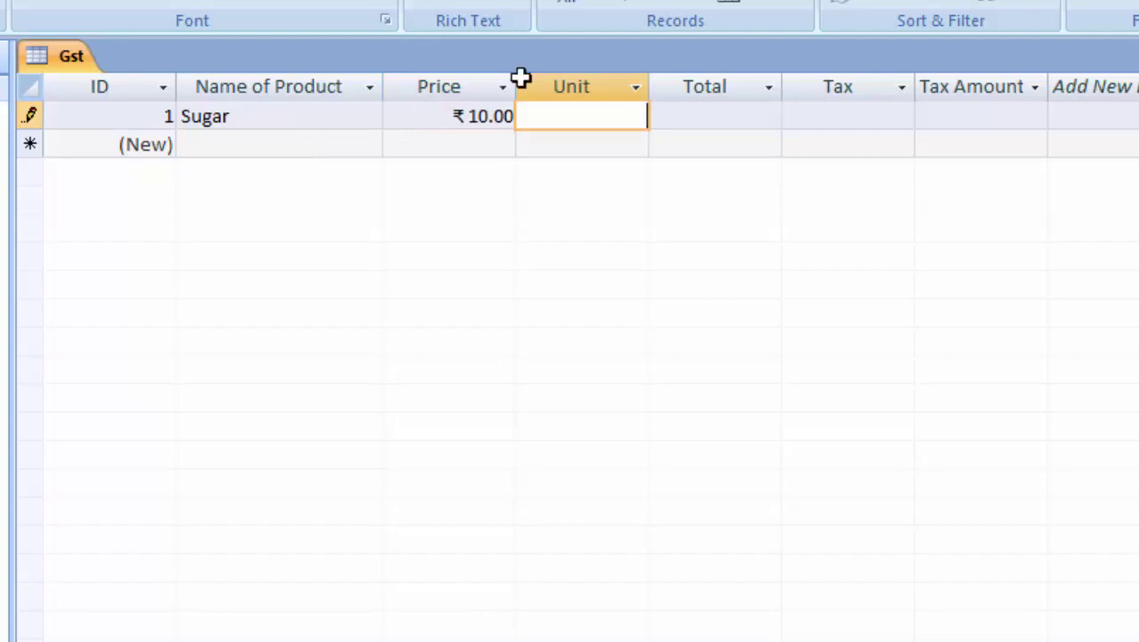
{"action": "left_click", "coordinate": [477, 114]}
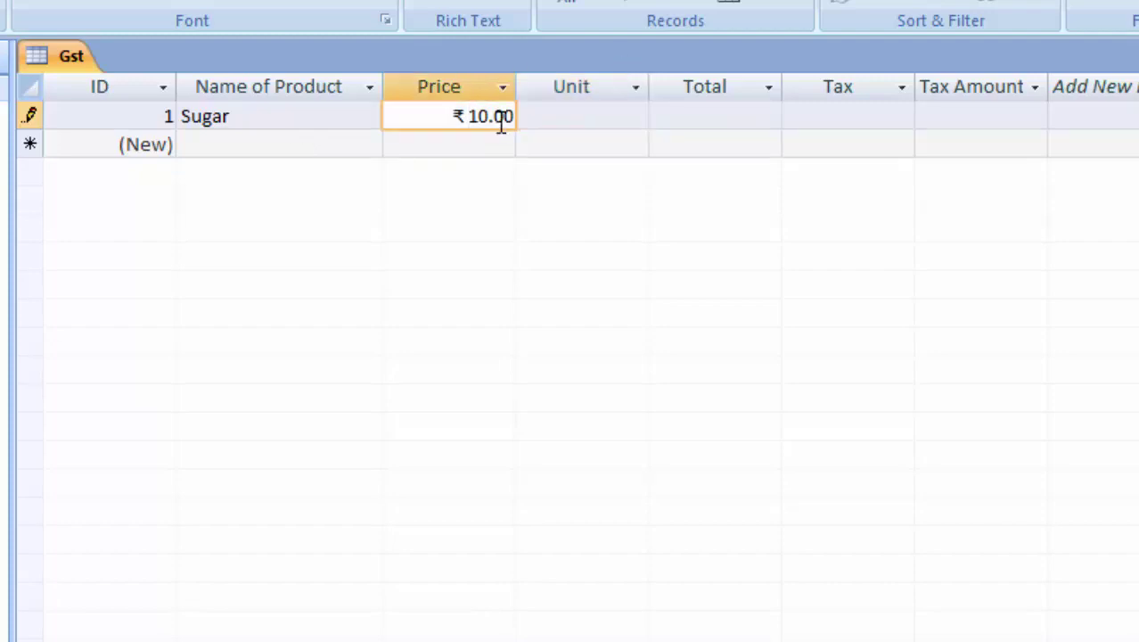
{"action": "key", "text": "Delete"}
{"action": "key", "text": "Delete"}
{"action": "key", "text": "Delete"}
{"action": "key", "text": "Delete"}
{"action": "type", "text": "40"}
{"action": "key", "text": "Tab"}
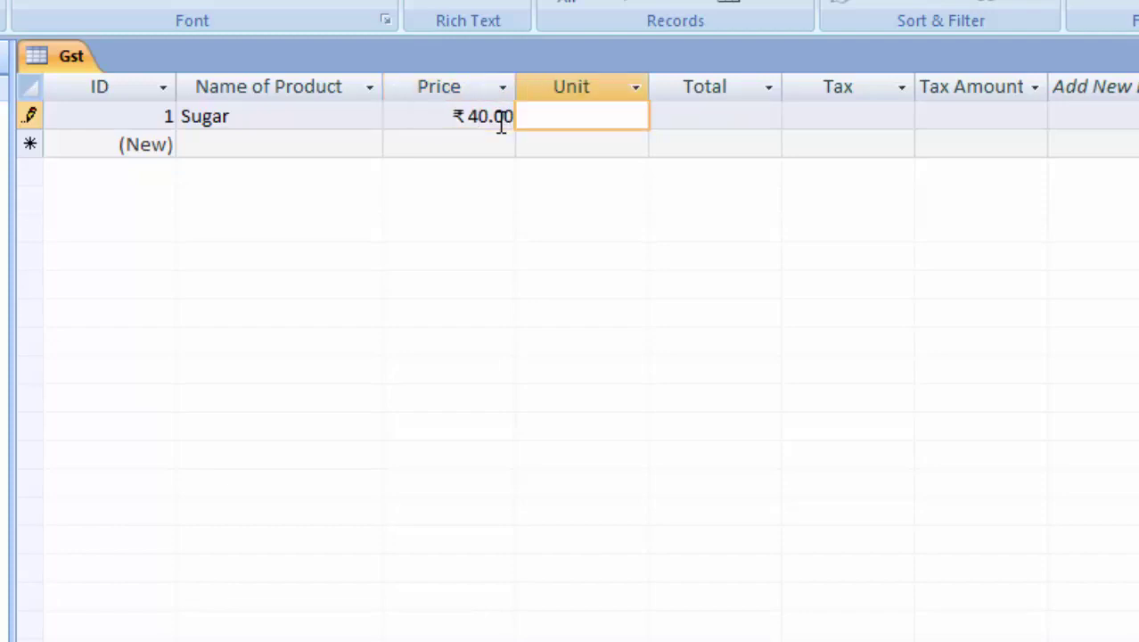
{"action": "type", "text": "40"}
{"action": "key", "text": "Tab"}
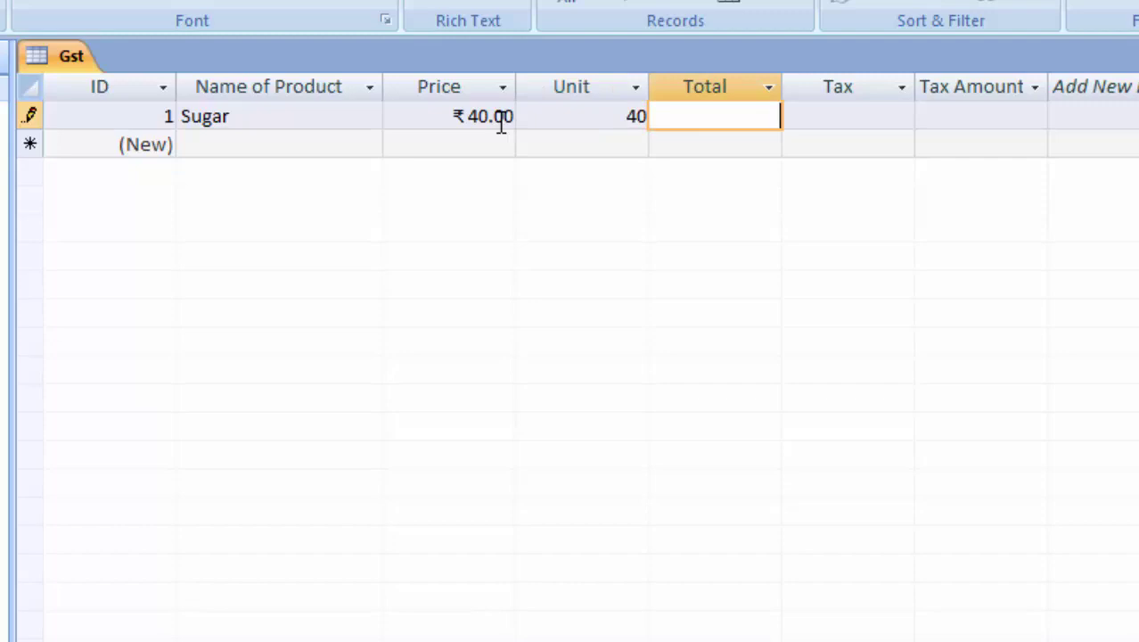
Choose 18% as Sugar's tax rate
{"action": "left_click", "coordinate": [885, 116]}
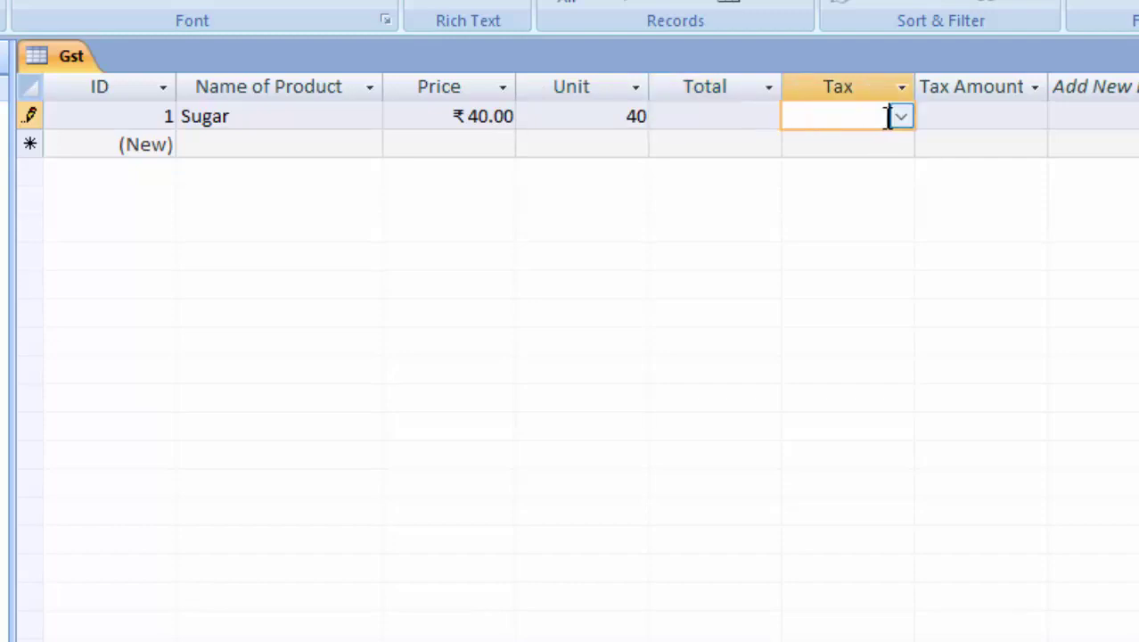
{"action": "left_click", "coordinate": [901, 116]}
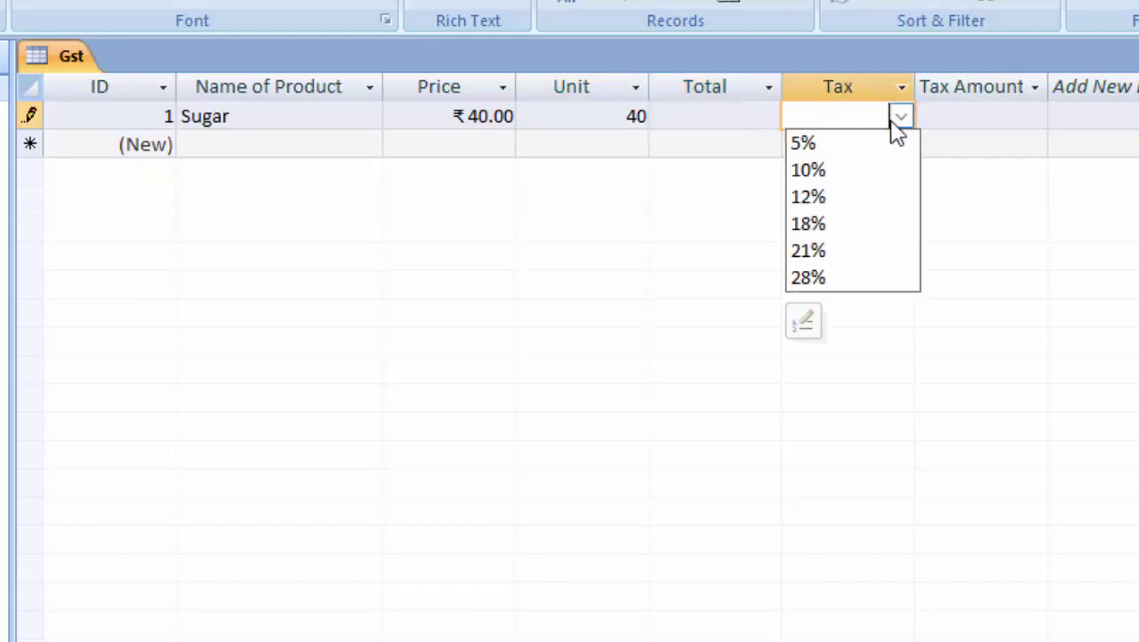
{"action": "left_click", "coordinate": [858, 224]}
{"action": "left_click", "coordinate": [956, 116]}
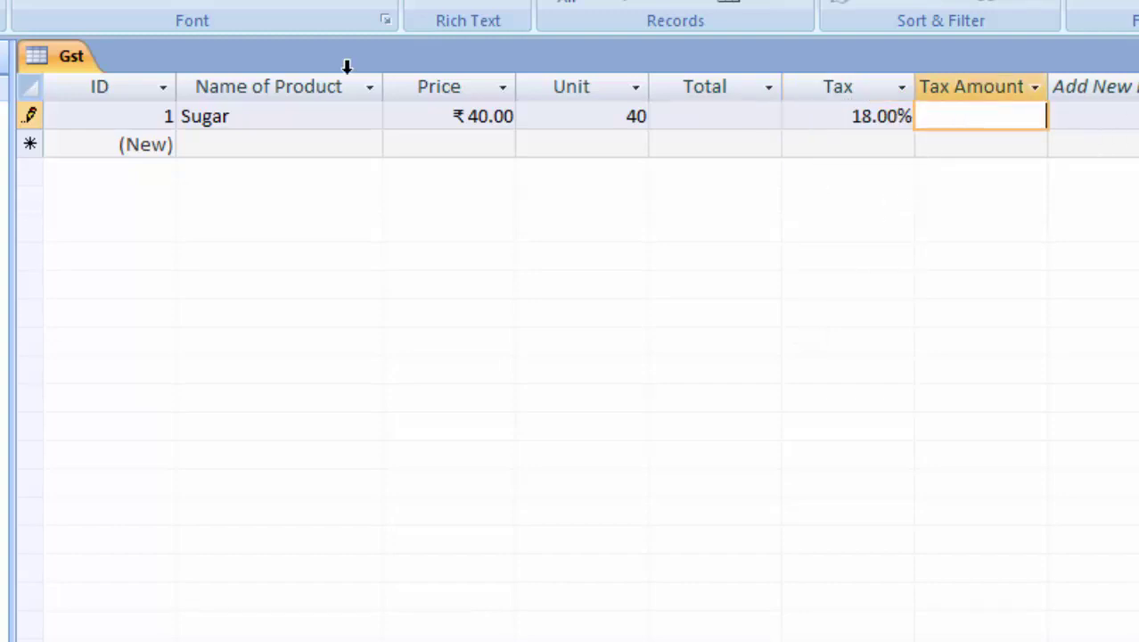
{"action": "left_click", "coordinate": [286, 145]}
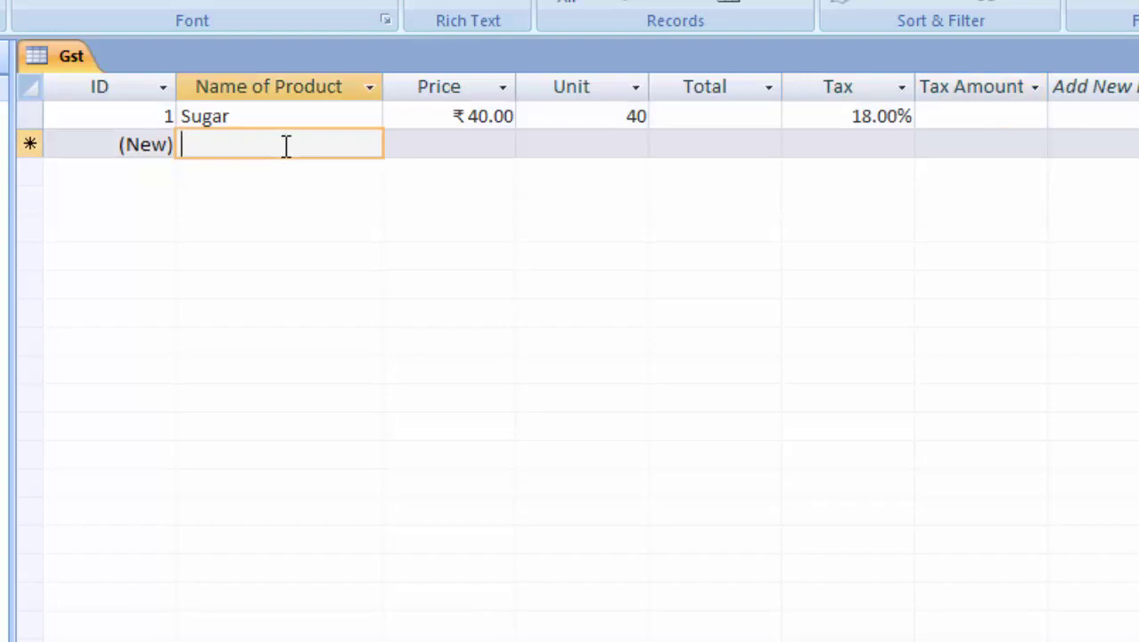
Add Rice with price 25, 60 units and a 5% tax rate
{"action": "type", "text": "Rice"}
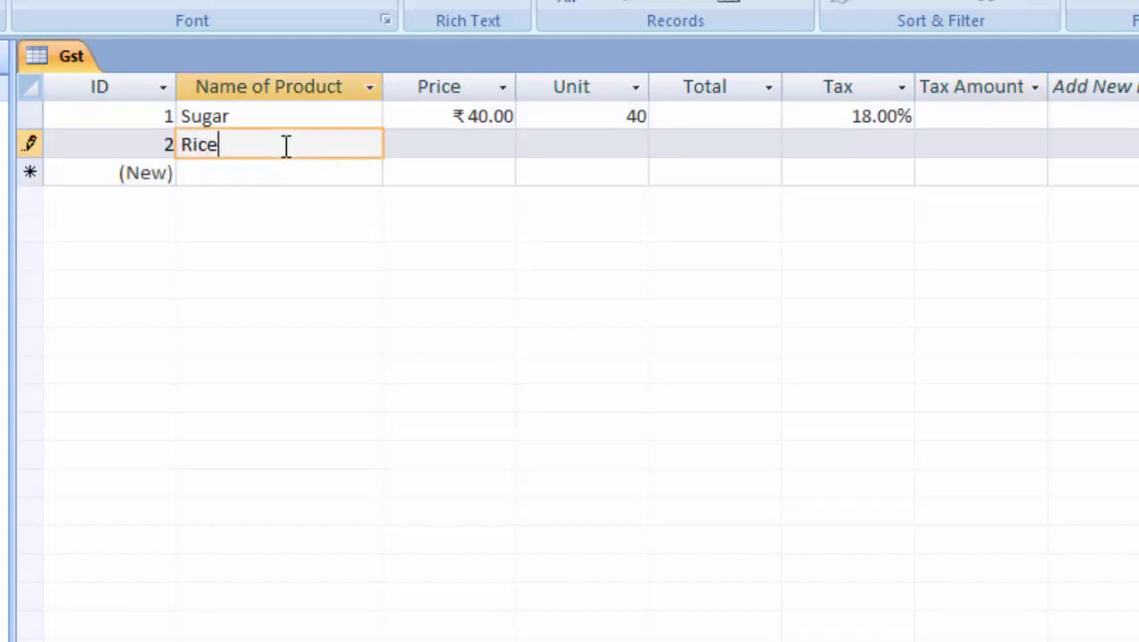
{"action": "key", "text": "Tab"}
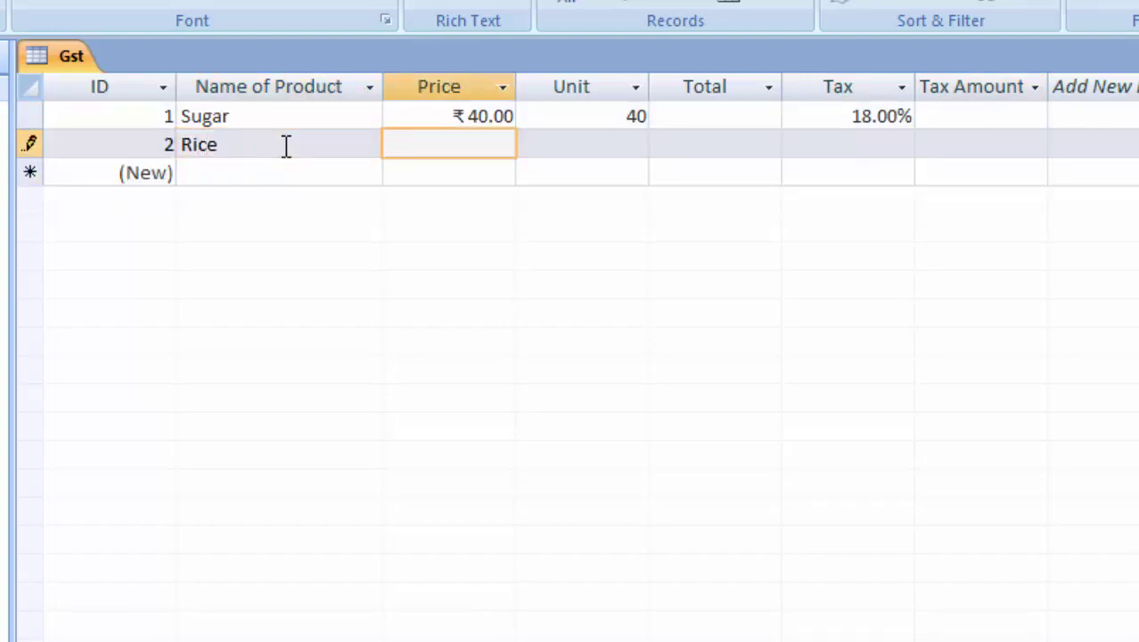
{"action": "type", "text": "25"}
{"action": "key", "text": "Tab"}
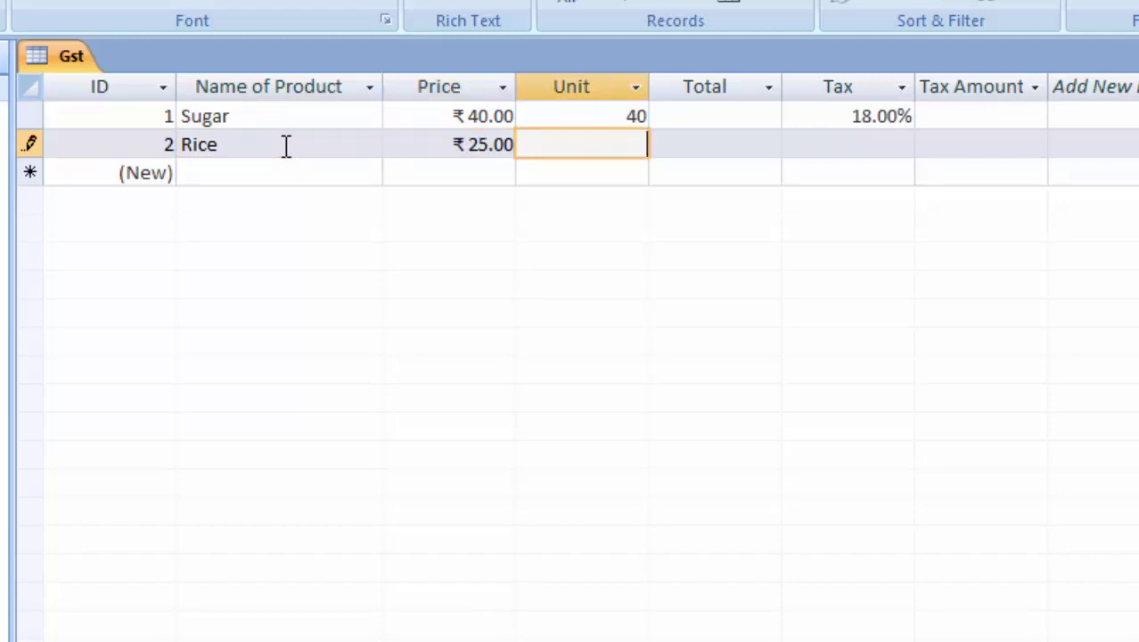
{"action": "type", "text": "6"}
{"action": "key", "text": "BackSpace"}
{"action": "type", "text": "60"}
{"action": "key", "text": "Tab"}
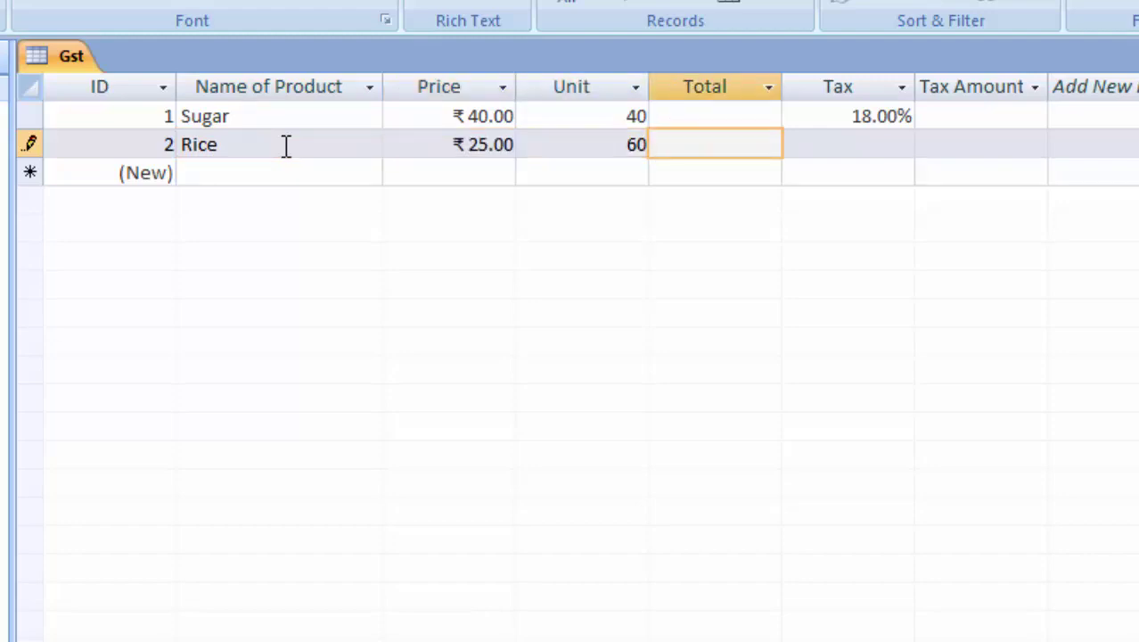
{"action": "key", "text": "Tab"}
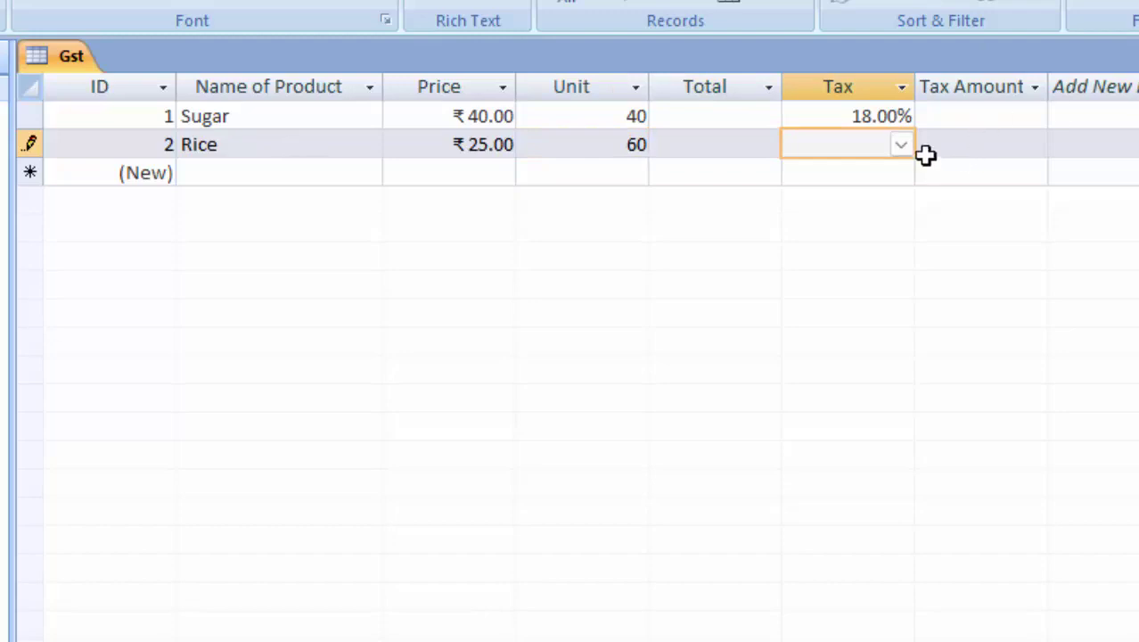
{"action": "left_click", "coordinate": [901, 145]}
{"action": "left_click", "coordinate": [882, 174]}
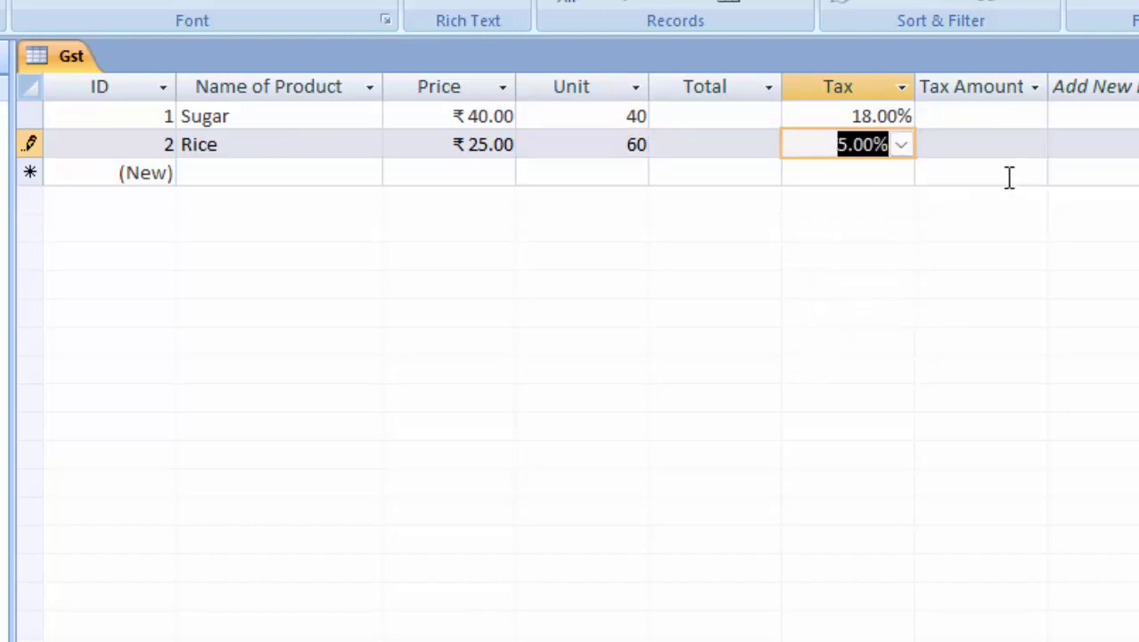
Add Dalada with price 100, 40 units and a 5% tax rate
{"action": "left_click", "coordinate": [274, 172]}
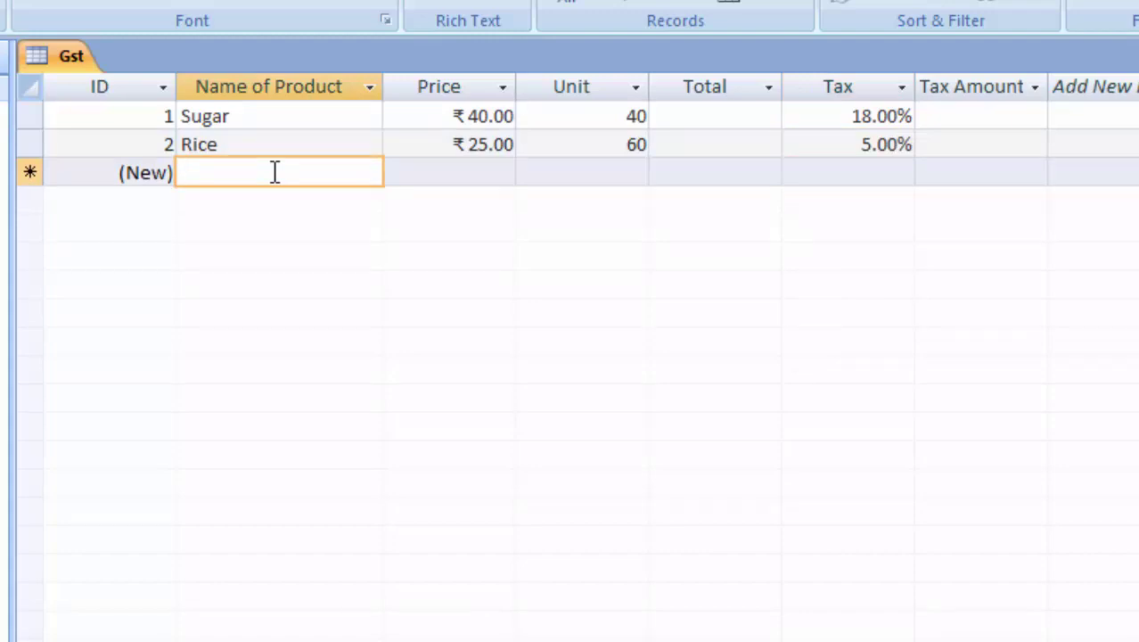
{"action": "type", "text": "Da"}
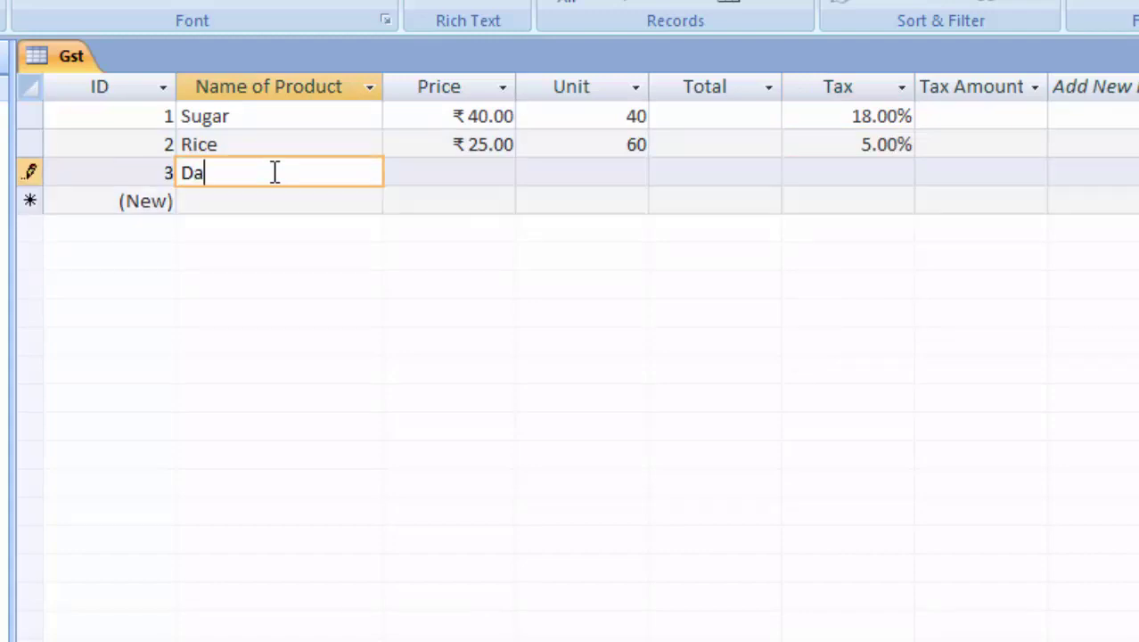
{"action": "type", "text": "lada"}
{"action": "key", "text": "Tab"}
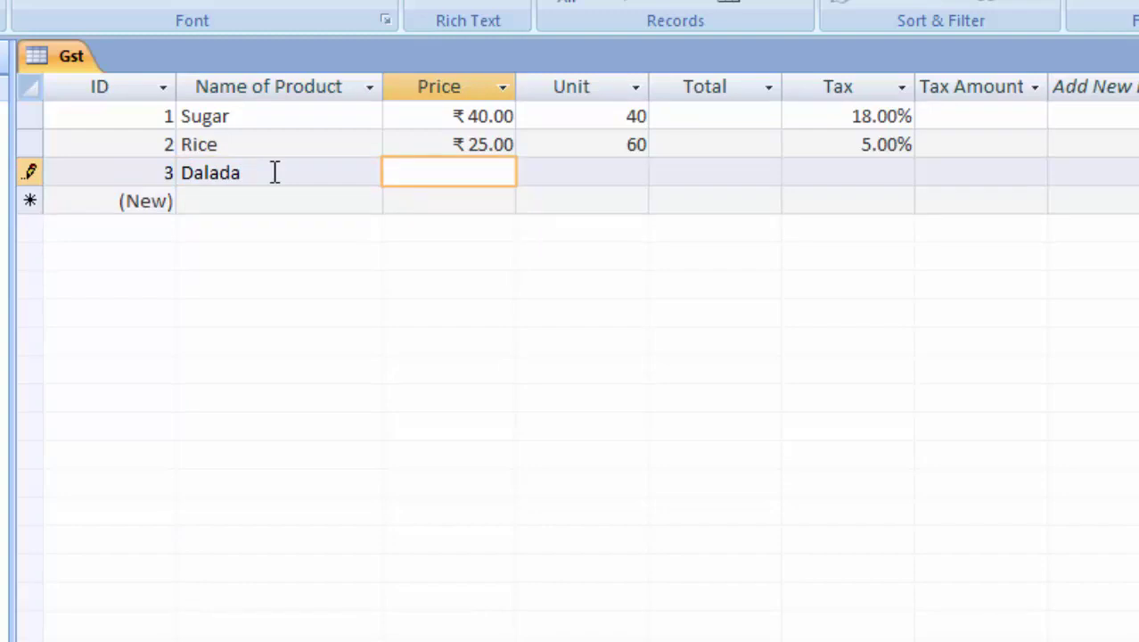
{"action": "type", "text": "100"}
{"action": "key", "text": "Tab"}
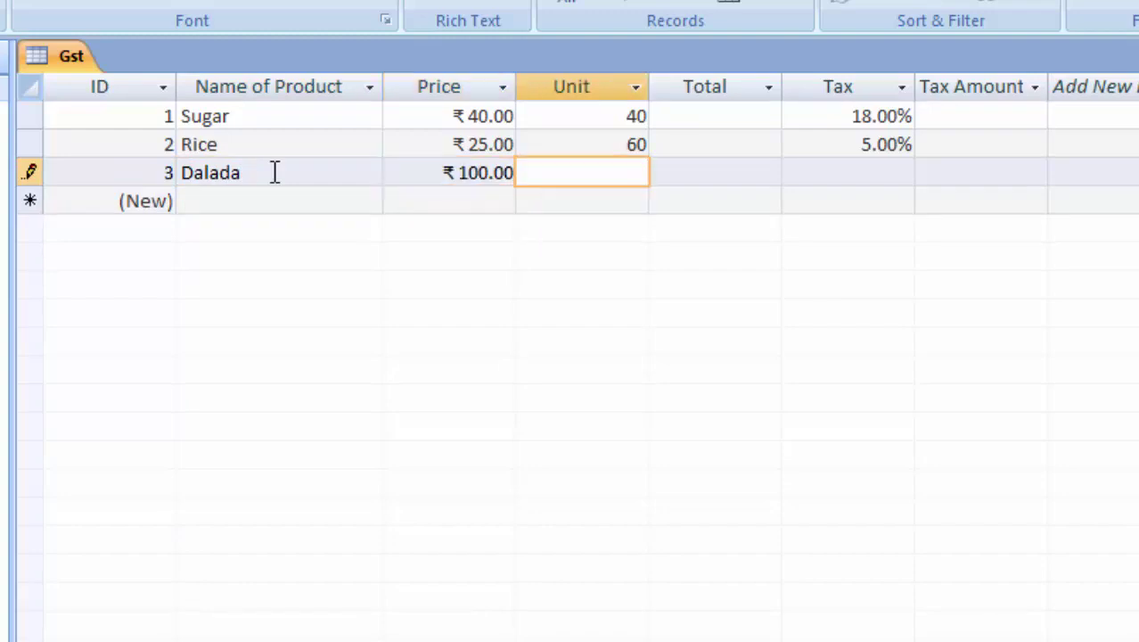
{"action": "type", "text": "40"}
{"action": "key", "text": "Tab"}
{"action": "key", "text": "Tab"}
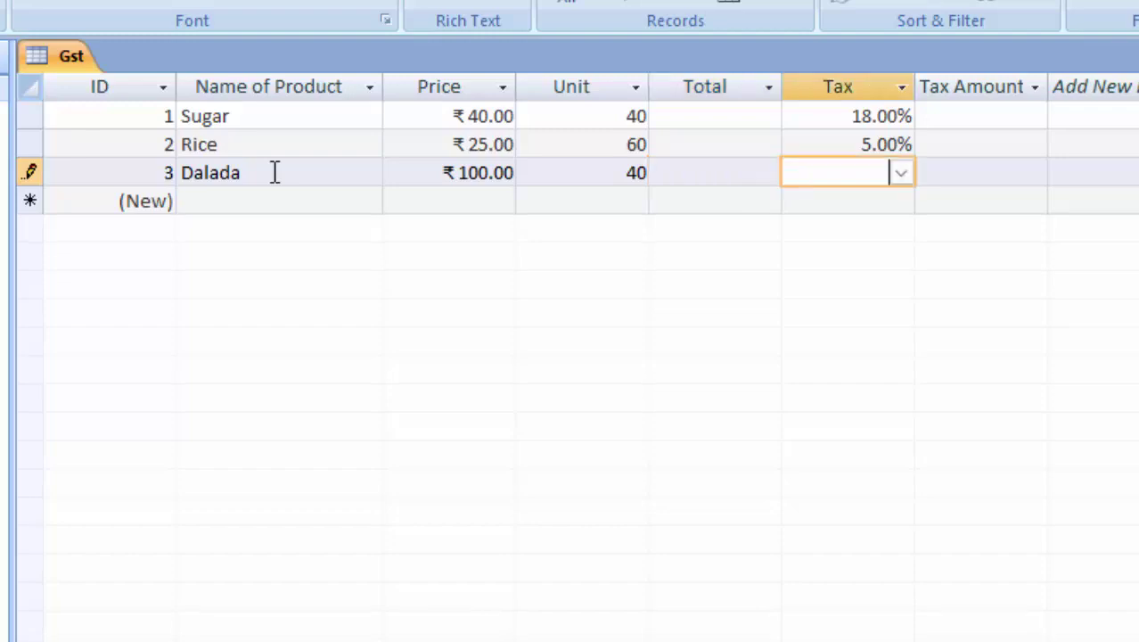
{"action": "left_click", "coordinate": [900, 173]}
{"action": "left_click", "coordinate": [811, 197]}
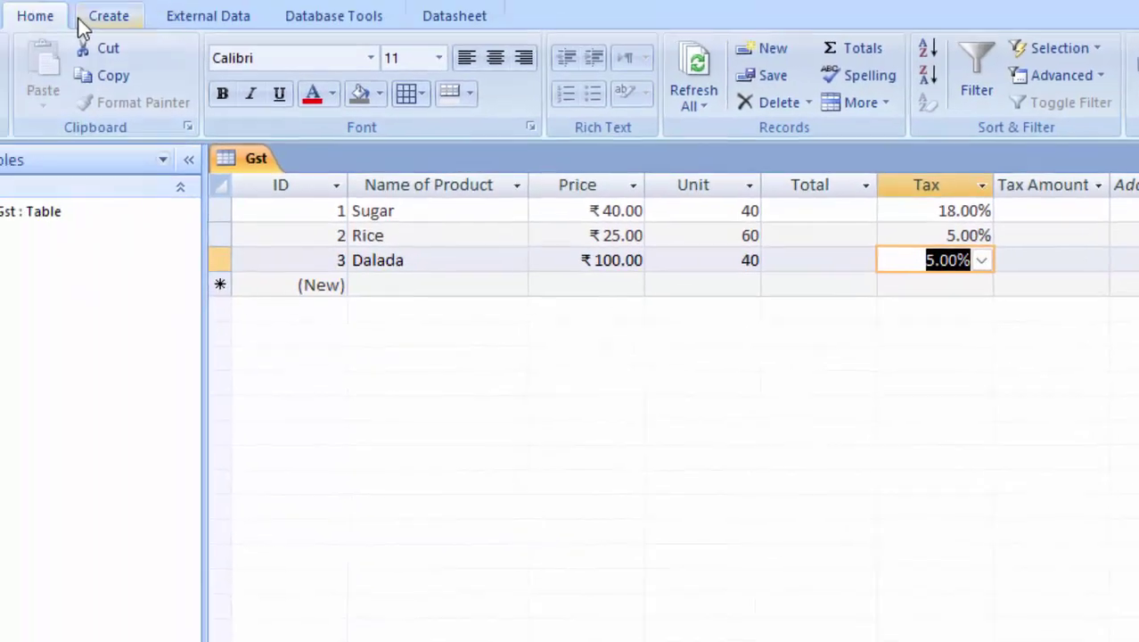
Start a new query design with the Gst table added
{"action": "left_click", "coordinate": [160, 47]}
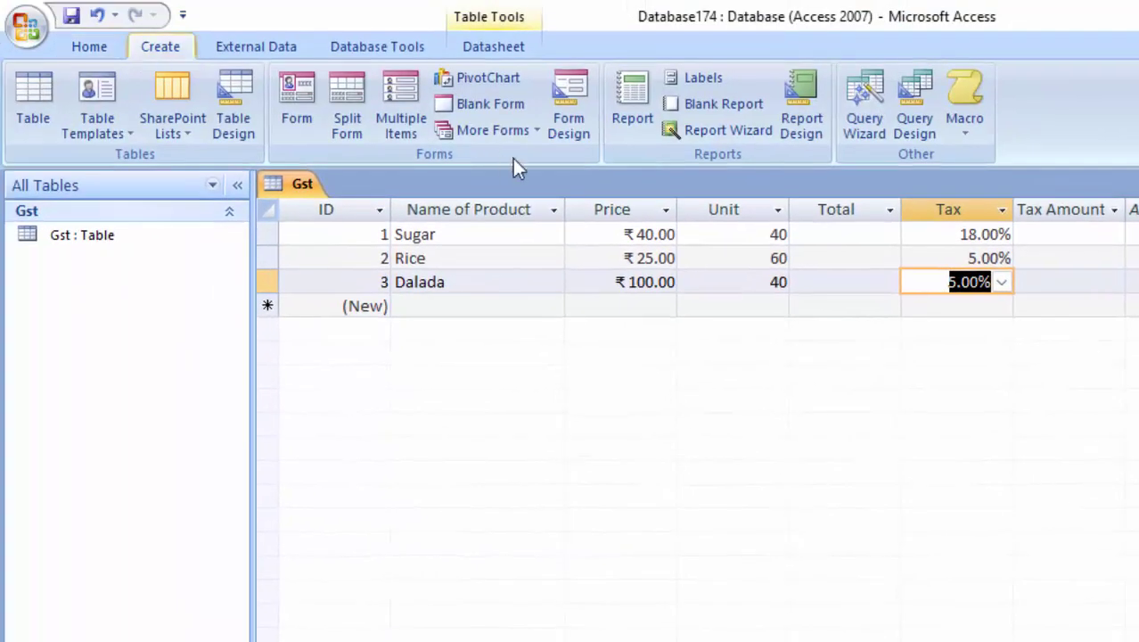
{"action": "left_click", "coordinate": [910, 114]}
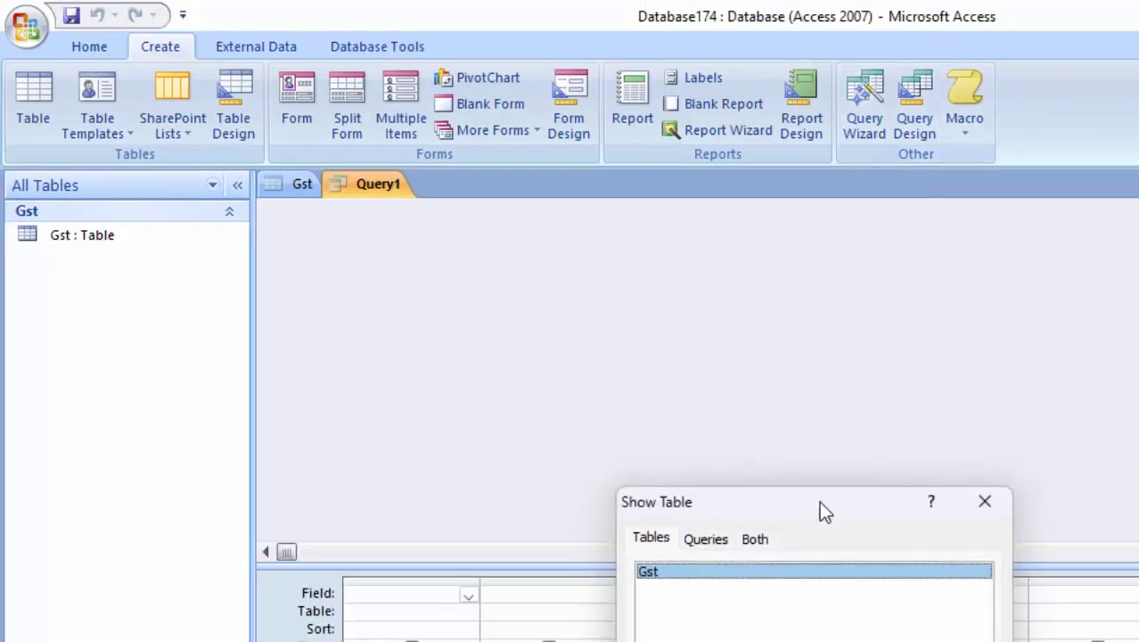
{"action": "left_click_drag", "start_coordinate": [819, 501], "coordinate": [858, 313]}
{"action": "left_click", "coordinate": [898, 609]}
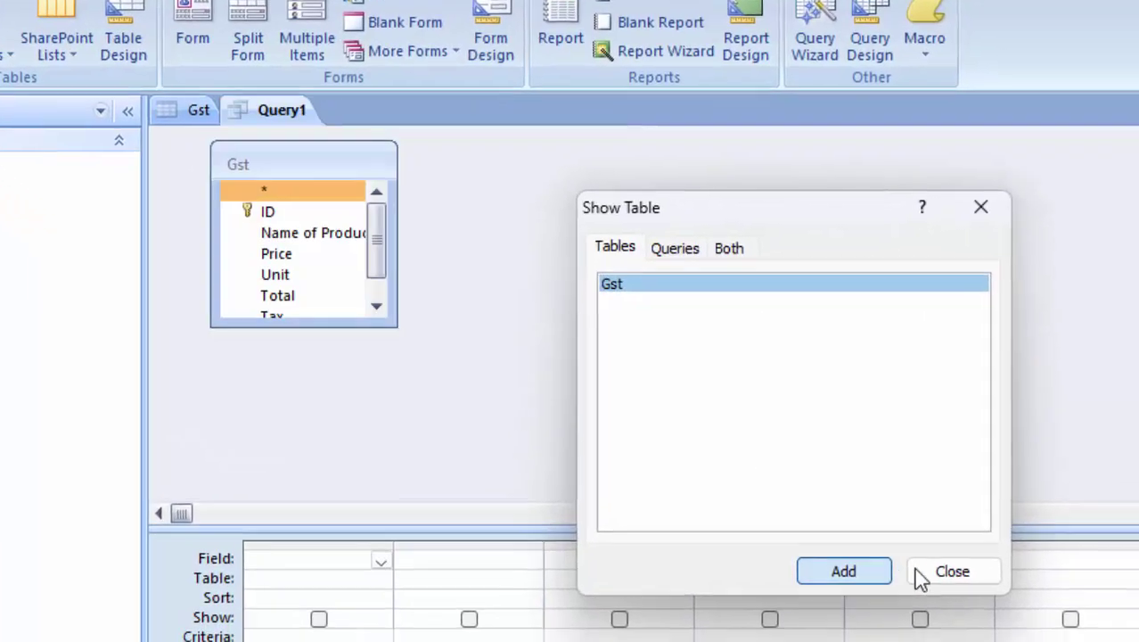
{"action": "left_click", "coordinate": [904, 519]}
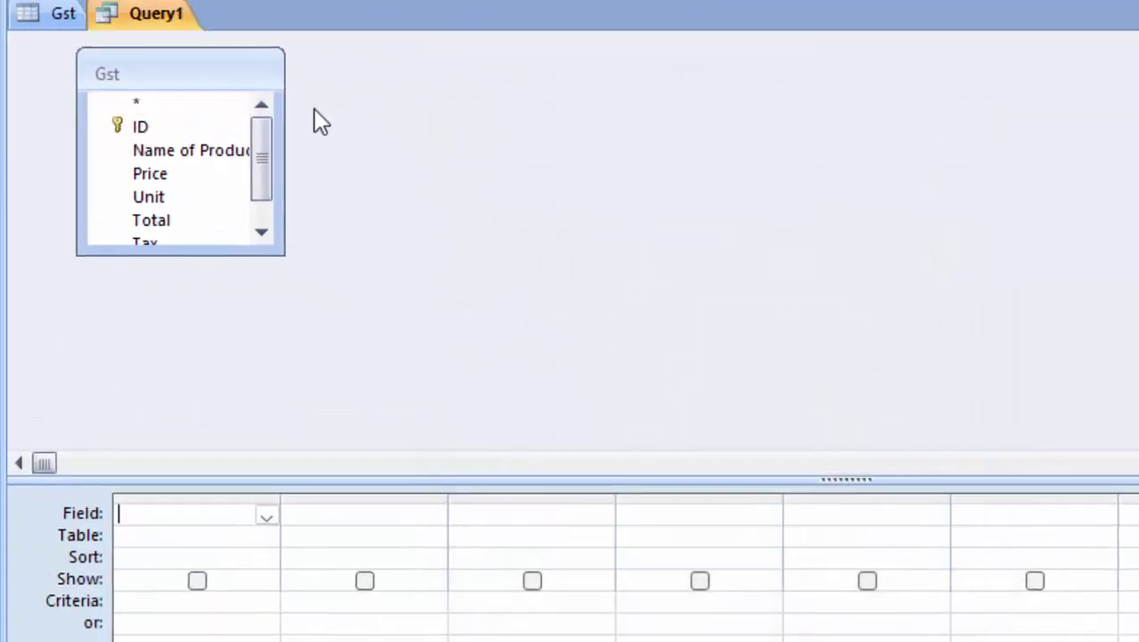
Place all Gst fields as columns in the query design grid
{"action": "double_click", "coordinate": [203, 73]}
{"action": "left_click_drag", "start_coordinate": [199, 163], "coordinate": [181, 517]}
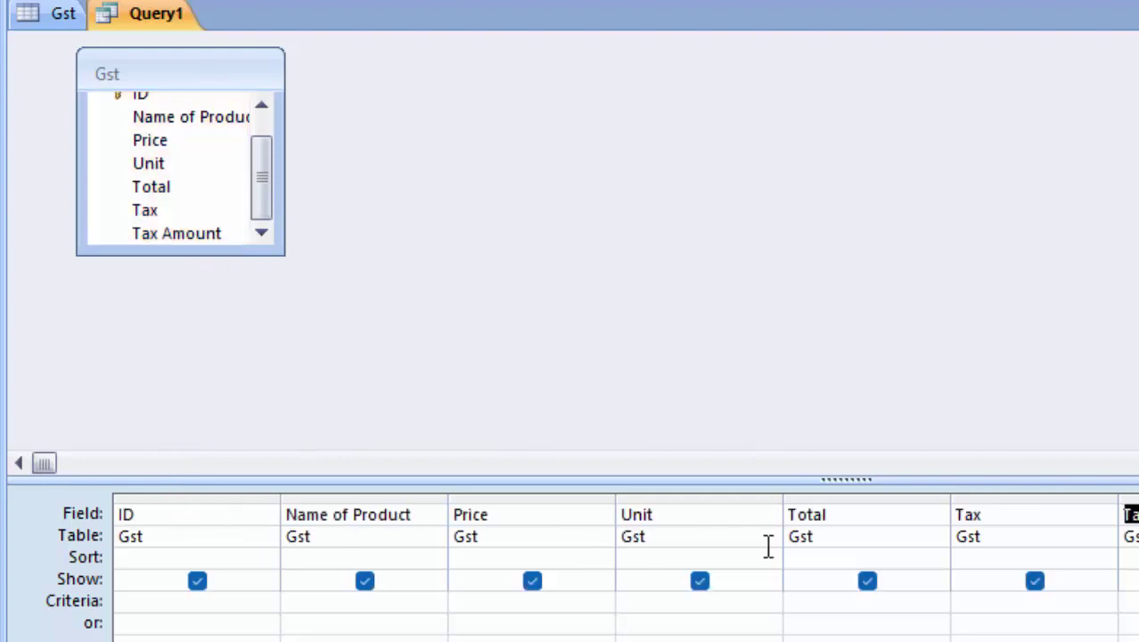
{"action": "left_click", "coordinate": [861, 515]}
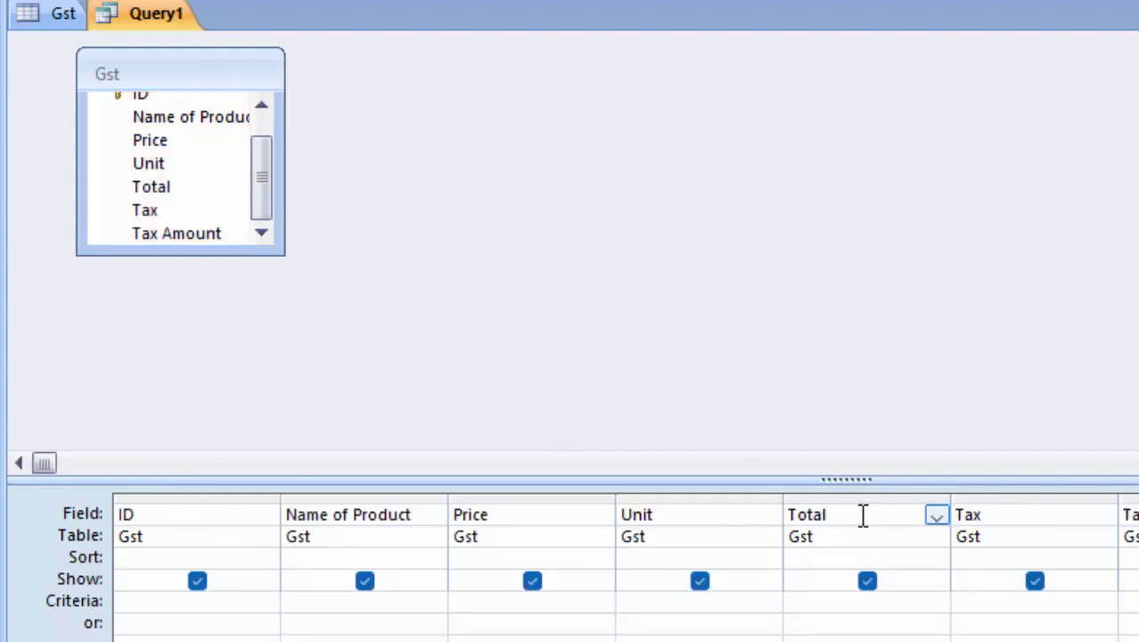
Make the Total column the expression Total: [Price]*[Unit], using a 16-point Zoom editor
{"action": "right_click", "coordinate": [862, 515]}
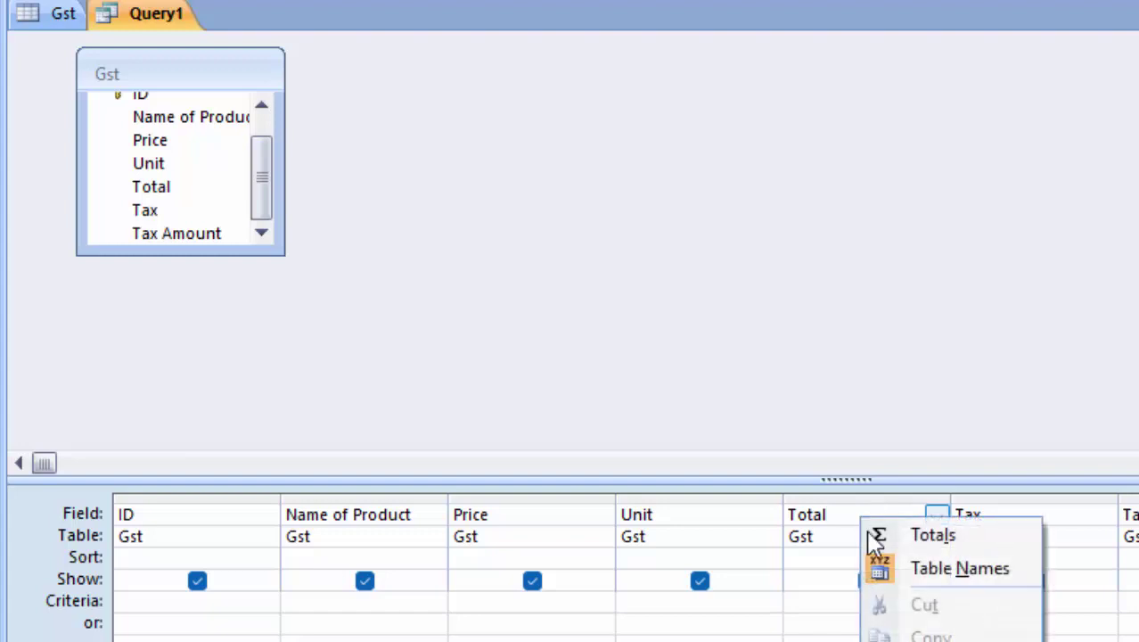
{"action": "key", "text": "z"}
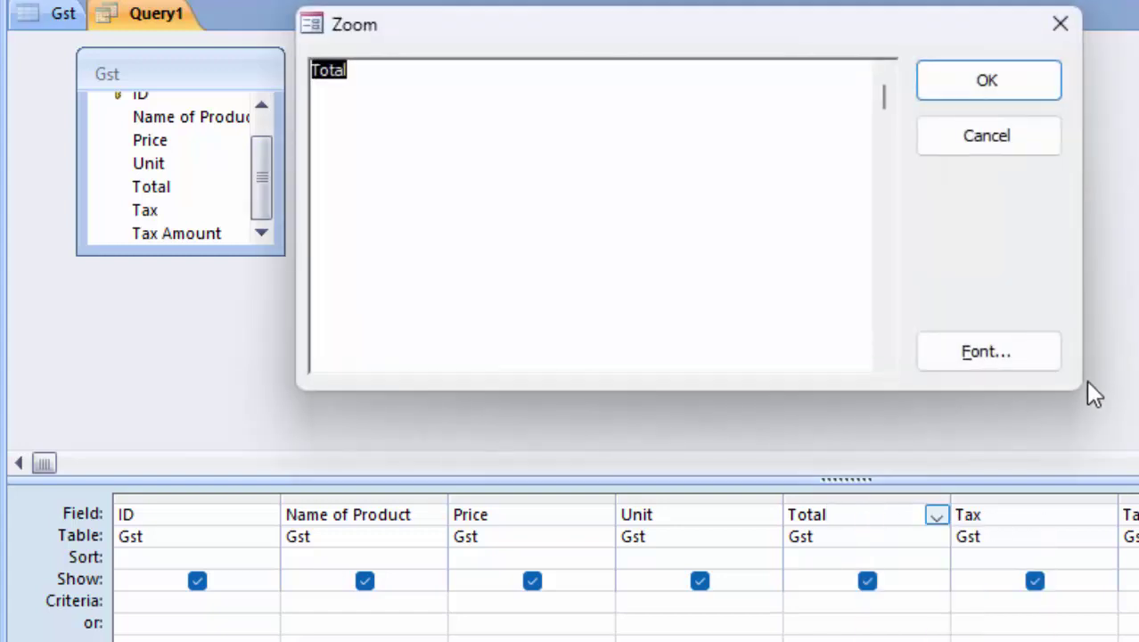
{"action": "left_click", "coordinate": [1017, 356]}
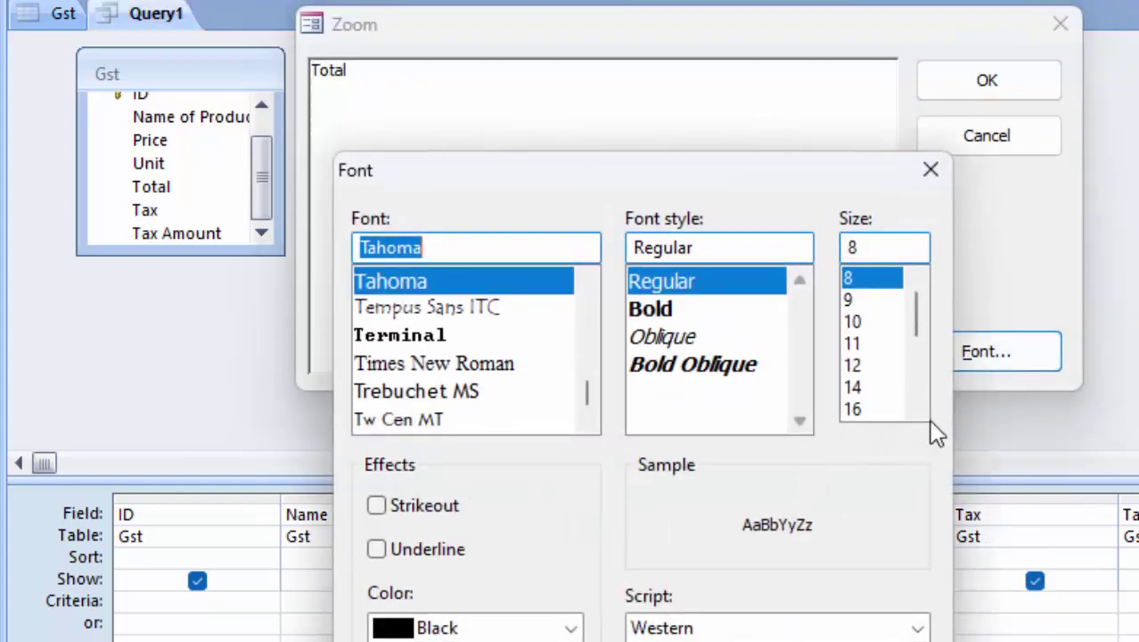
{"action": "left_click", "coordinate": [869, 408]}
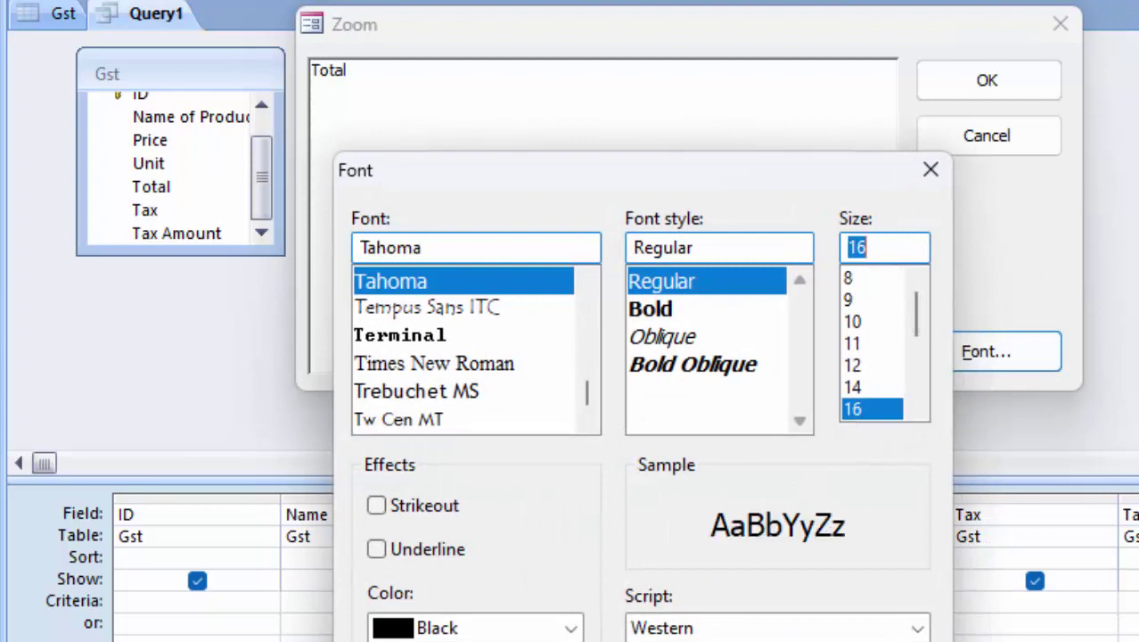
{"action": "key", "text": "Return"}
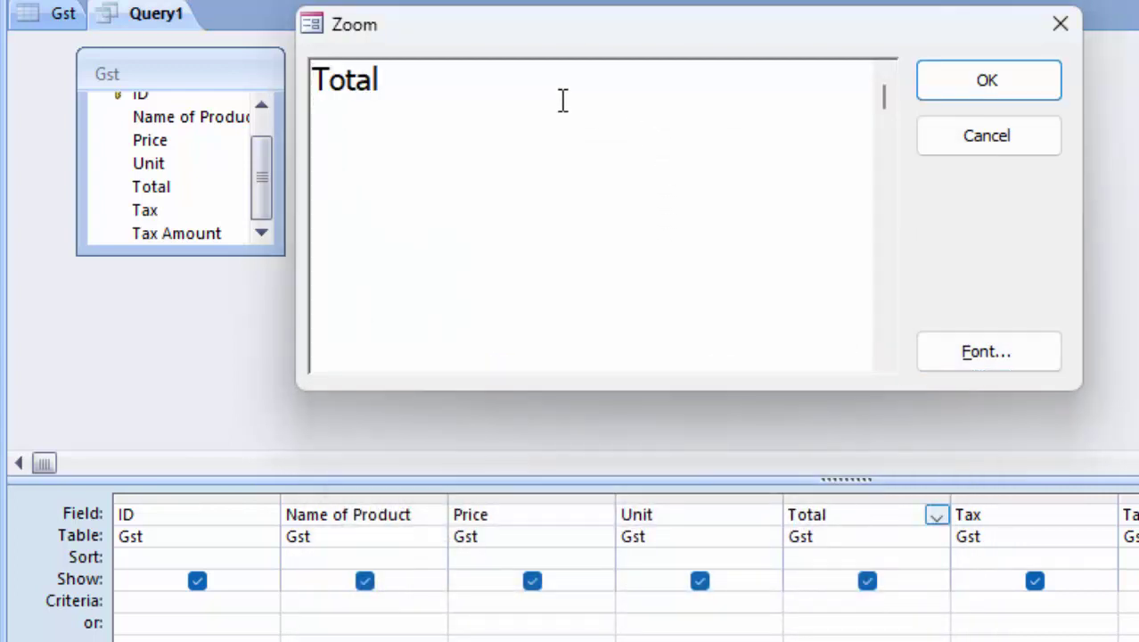
{"action": "type", "text": ":["}
{"action": "type", "text": "Pri"}
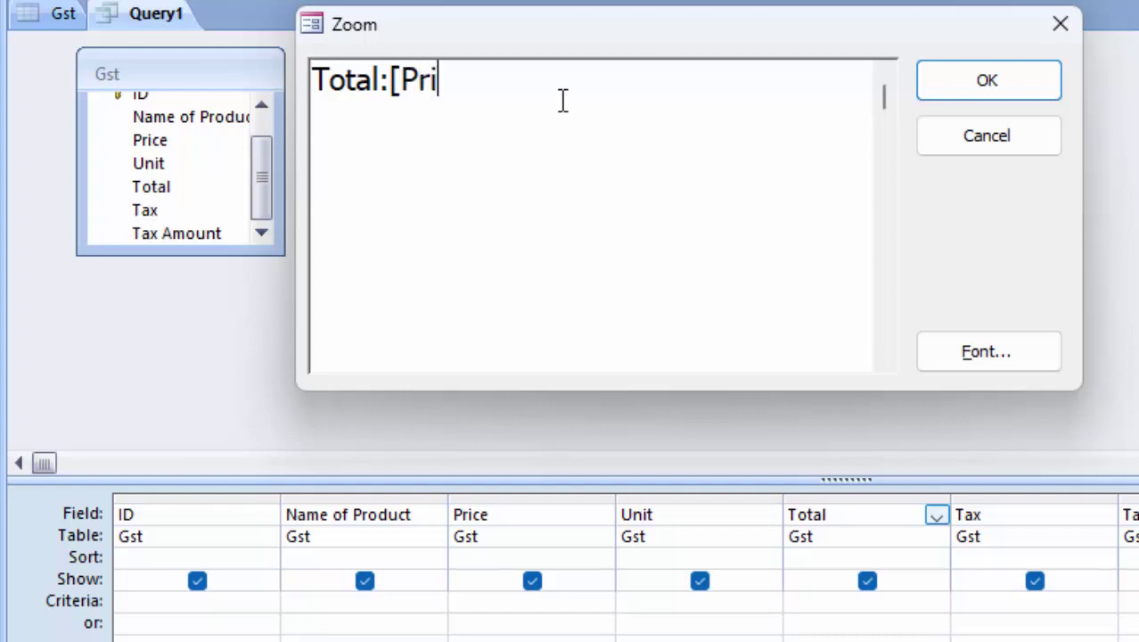
{"action": "type", "text": "ce]"}
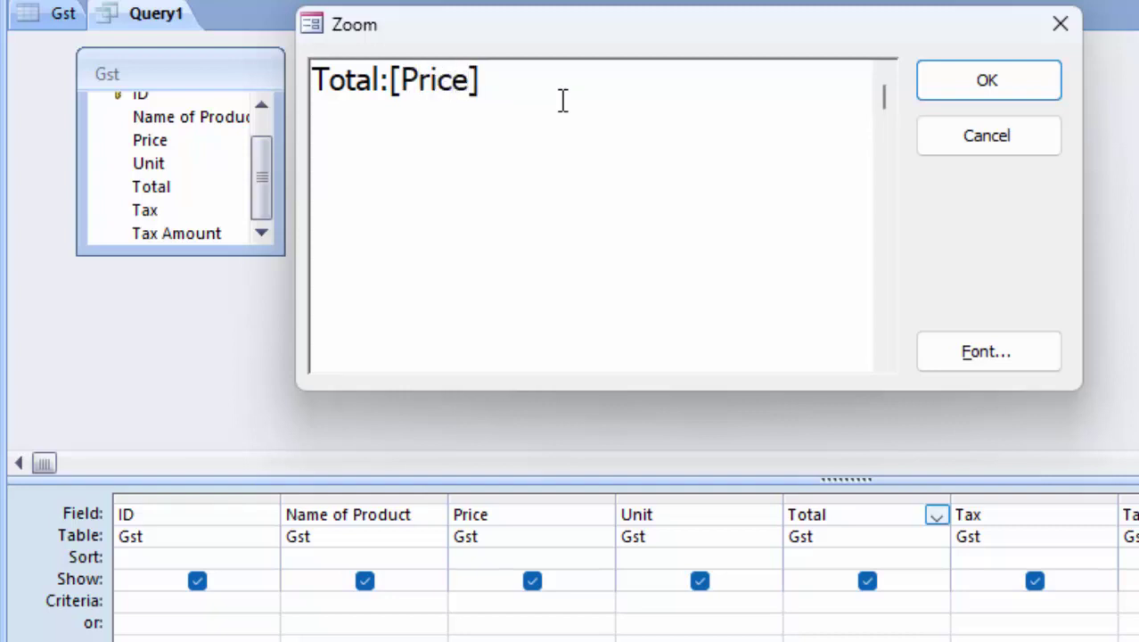
{"action": "type", "text": "*["}
{"action": "type", "text": "Unit"}
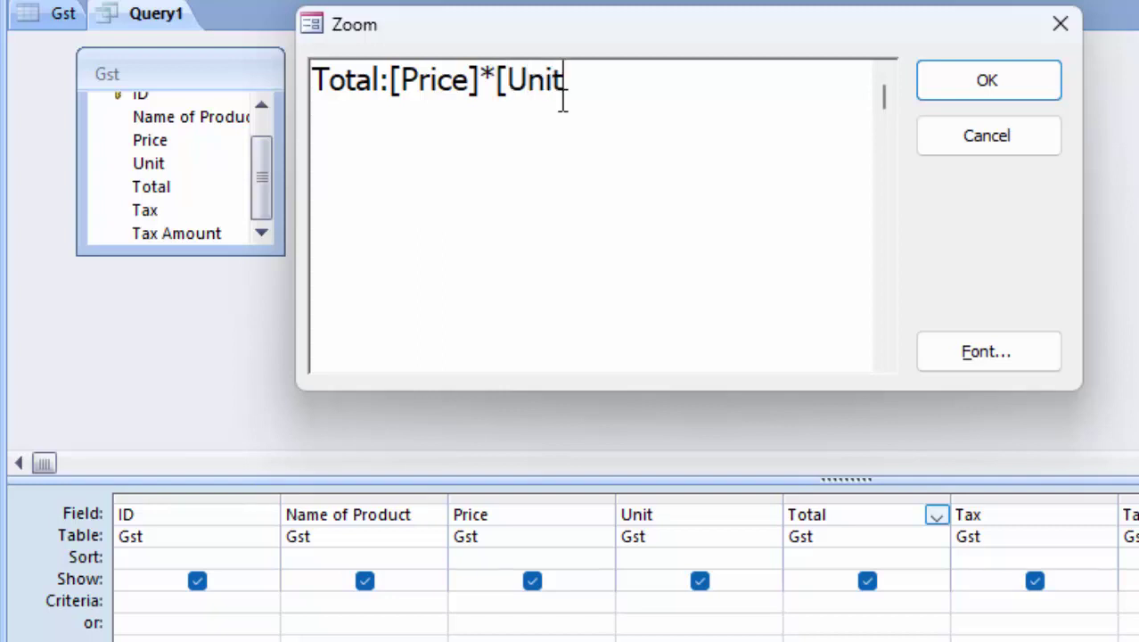
{"action": "type", "text": "]"}
{"action": "left_click", "coordinate": [1019, 73]}
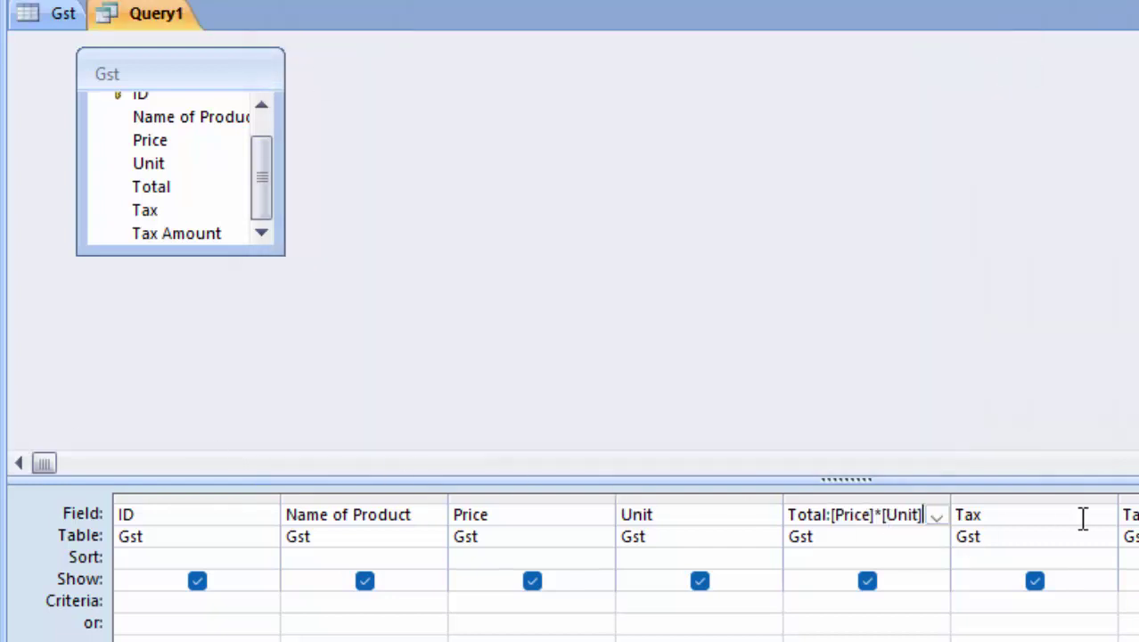
{"action": "key", "text": "Return"}
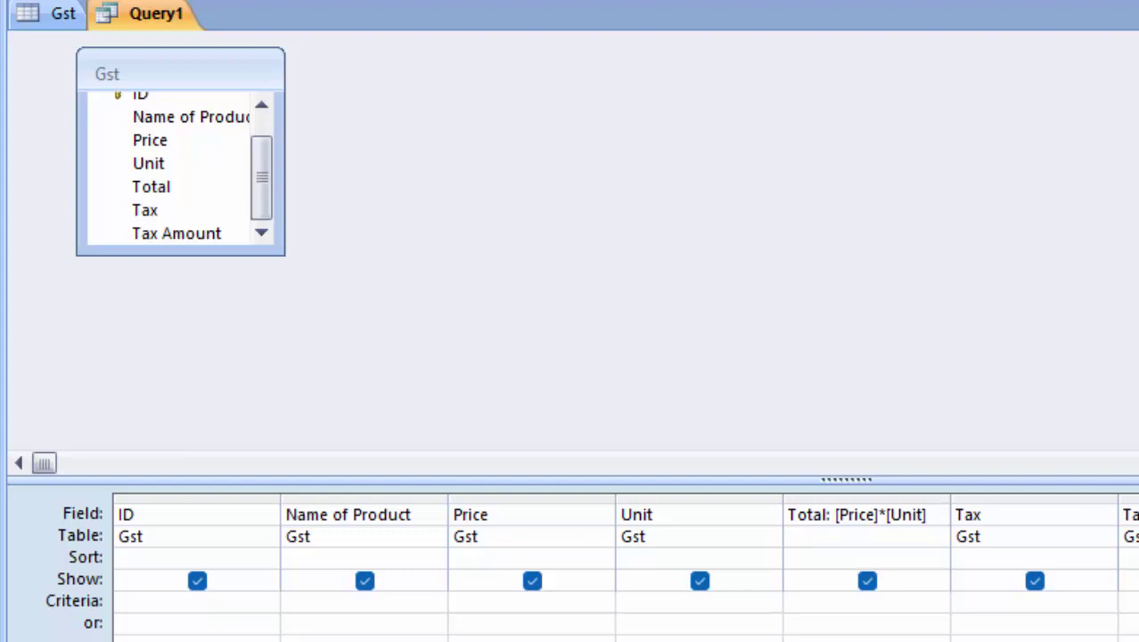
{"action": "key", "text": "shift+F2"}
Complete the Tax Amount column as Tax Amount: [Total]*[Tax]
{"action": "left_click", "coordinate": [577, 85]}
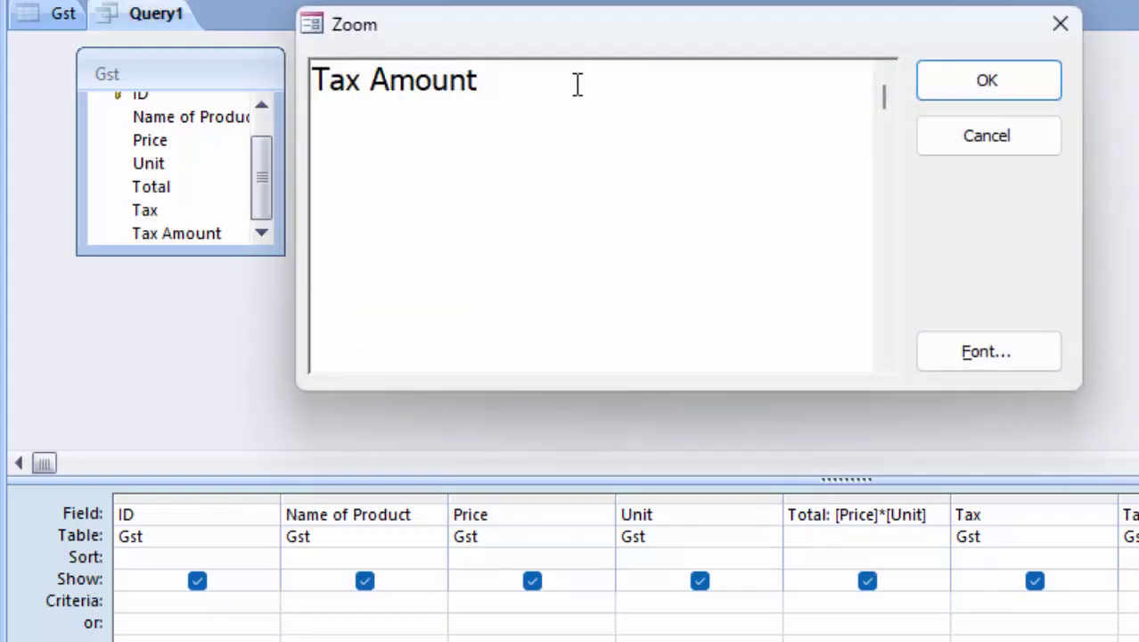
{"action": "type", "text": ":["}
{"action": "type", "text": "Tot"}
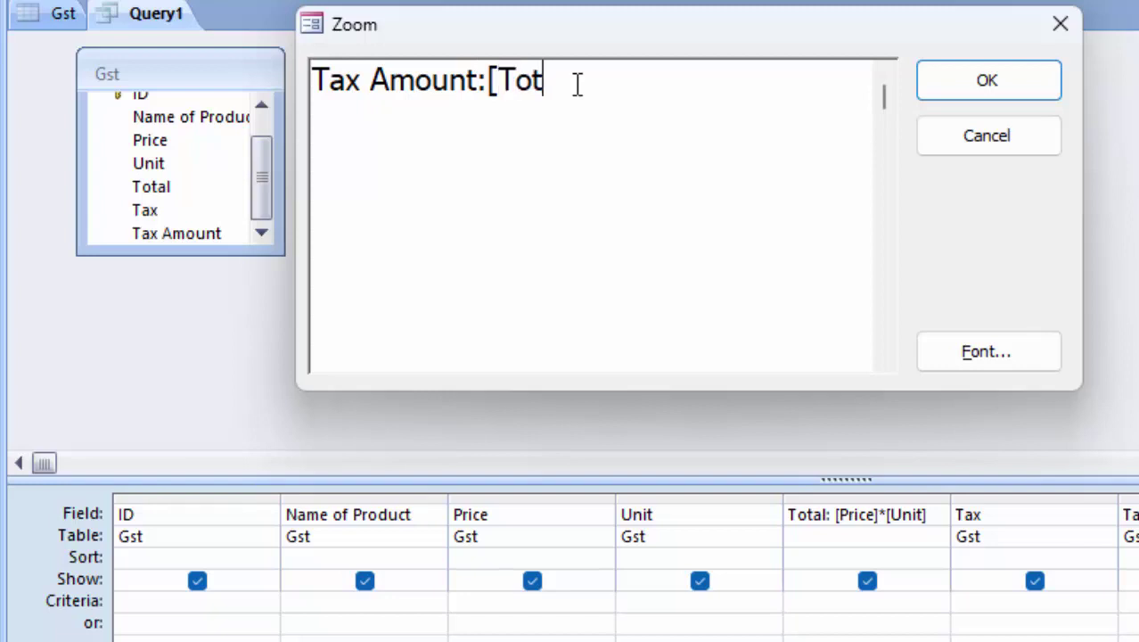
{"action": "type", "text": "al"}
{"action": "type", "text": "l"}
{"action": "type", "text": "]"}
{"action": "type", "text": "*"}
{"action": "type", "text": "["}
{"action": "type", "text": "Tax"}
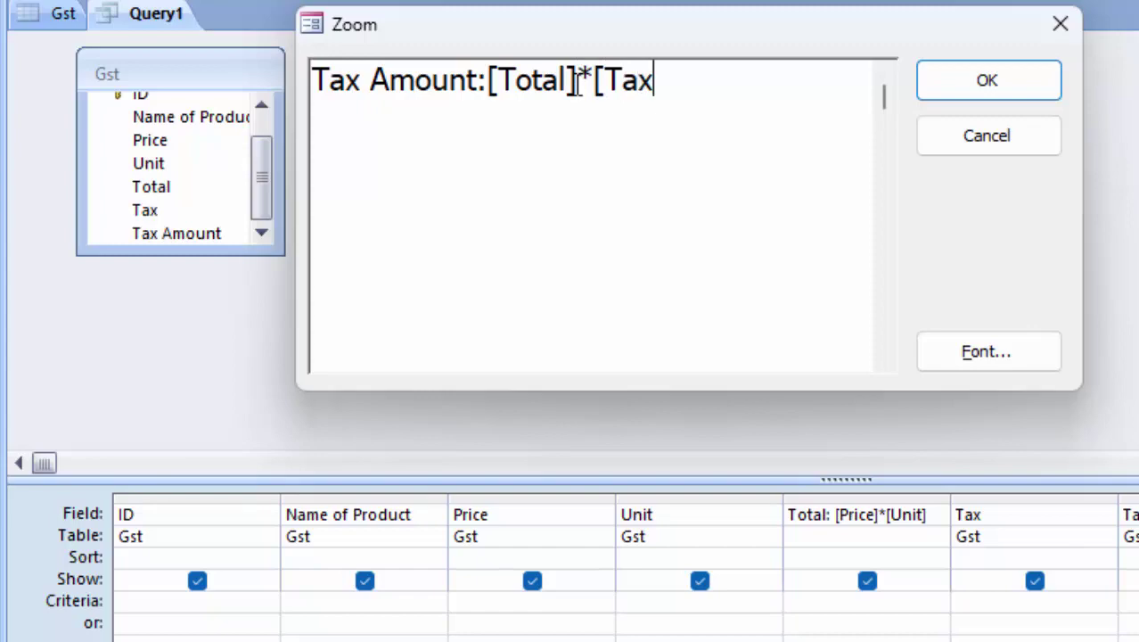
{"action": "type", "text": "]"}
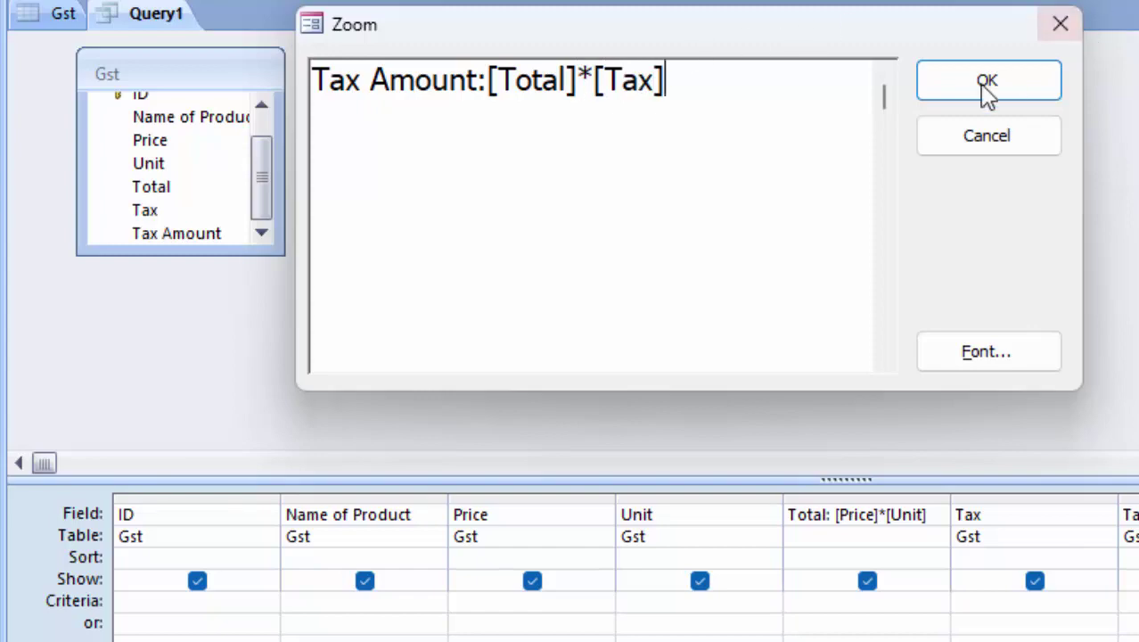
{"action": "left_click", "coordinate": [984, 94]}
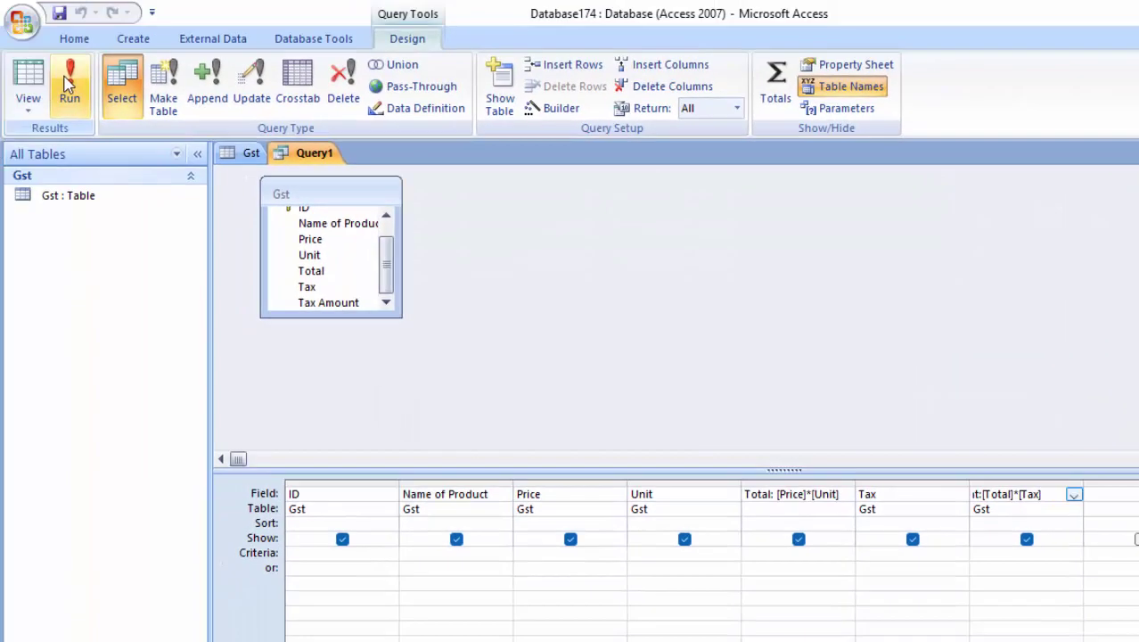
Run the query, then change Dalada's tax to 21% so its Tax Amount becomes 840
{"action": "left_click", "coordinate": [38, 66]}
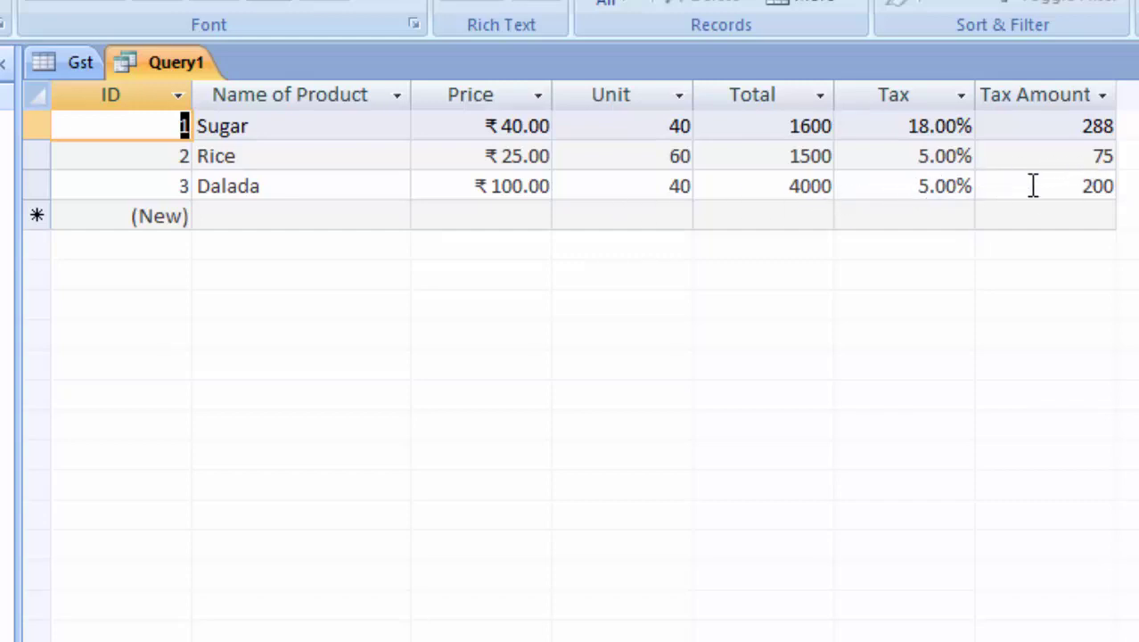
{"action": "left_click", "coordinate": [897, 185]}
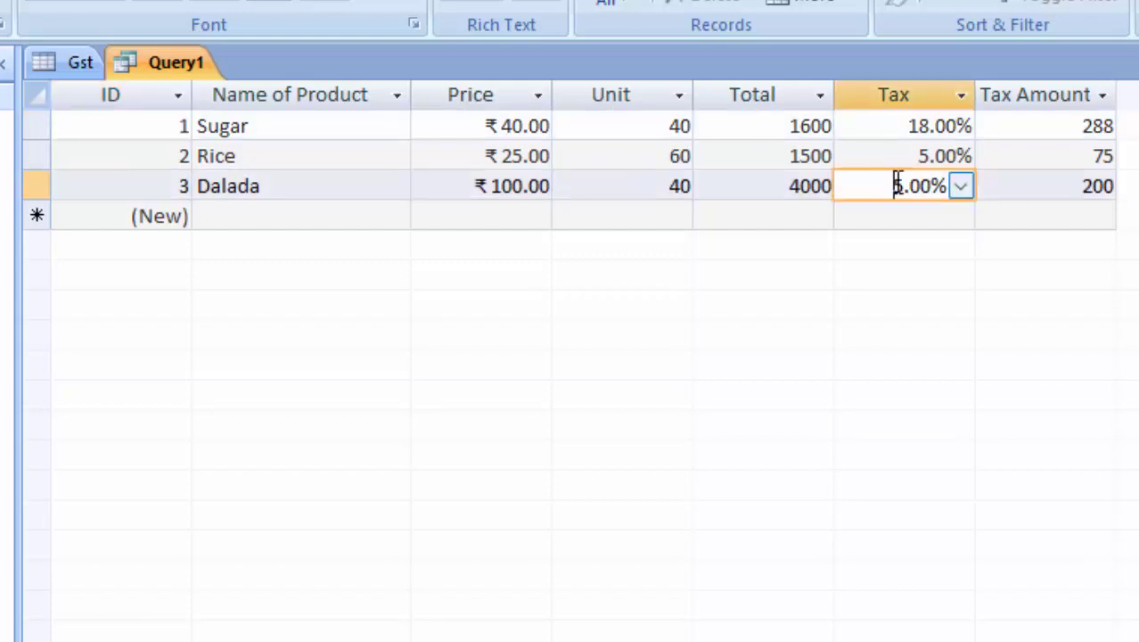
{"action": "left_click", "coordinate": [960, 187]}
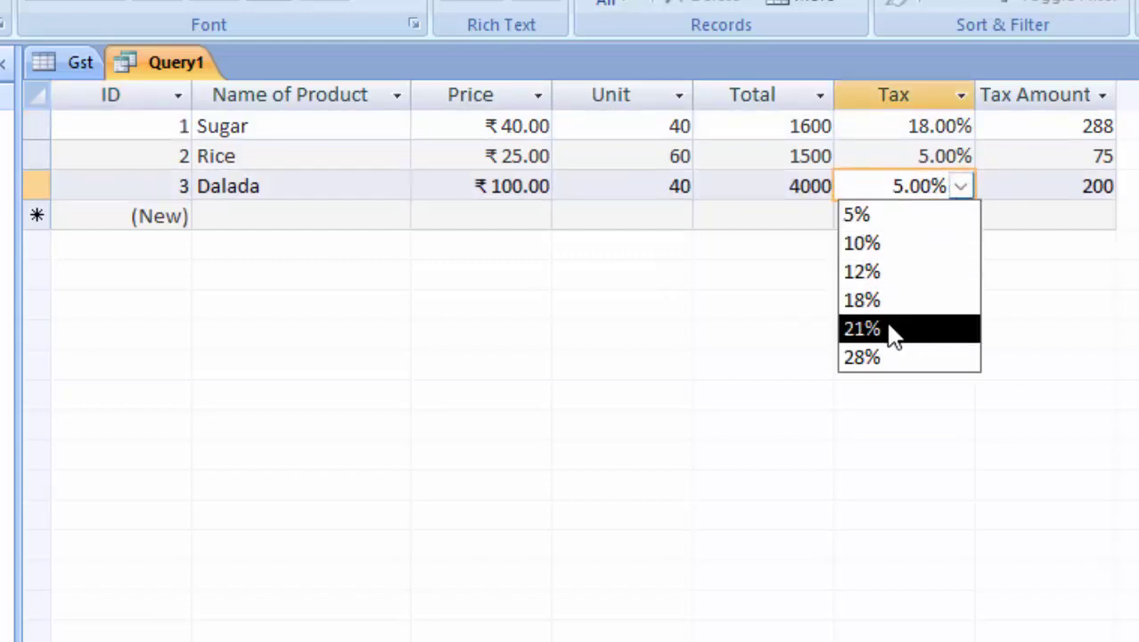
{"action": "left_click", "coordinate": [894, 330]}
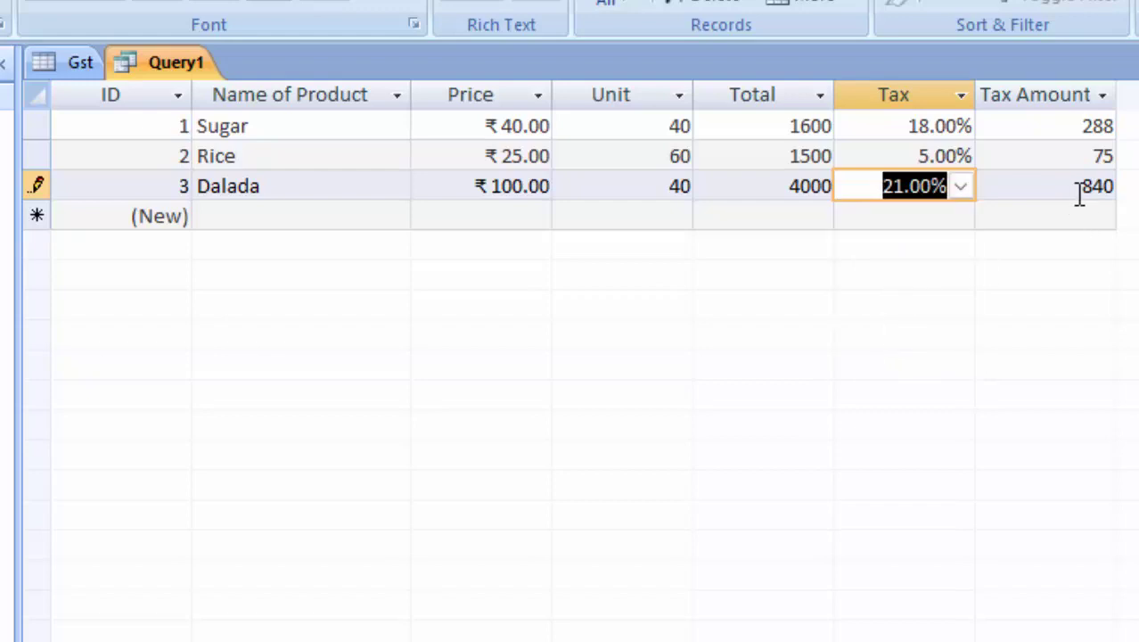